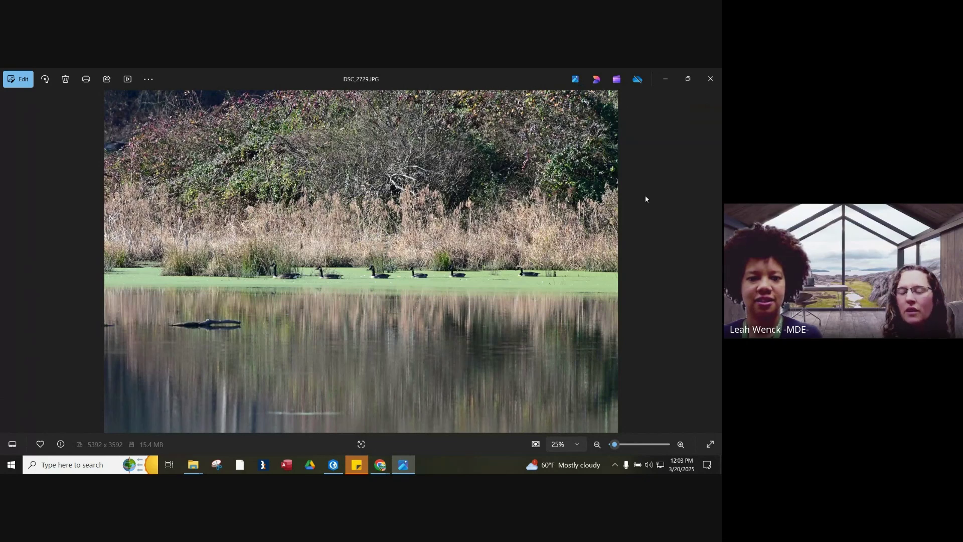
Step: Switch to ArcGIS Pro, check its product version and software update information, and return to the start page
{"action": "left_click", "coordinate": [333, 466]}
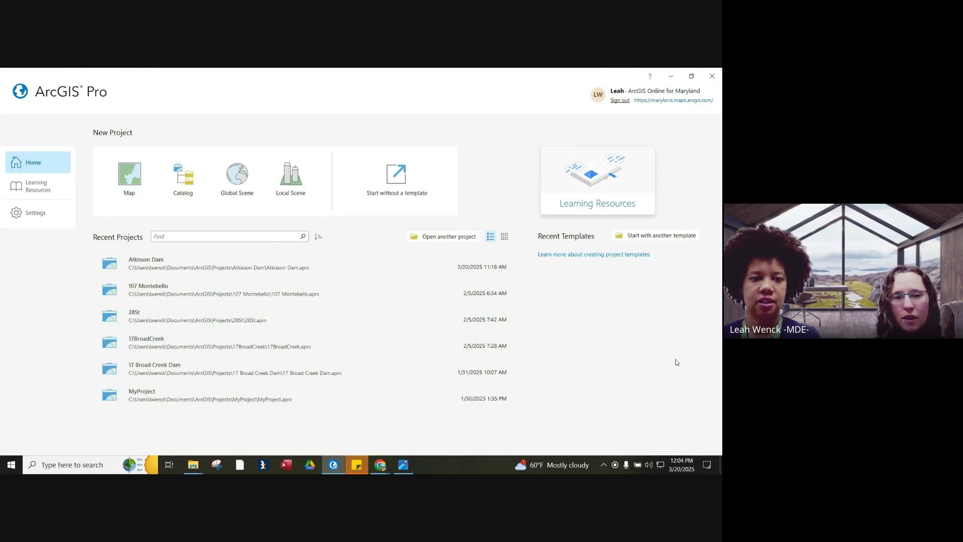
{"action": "left_click", "coordinate": [44, 216]}
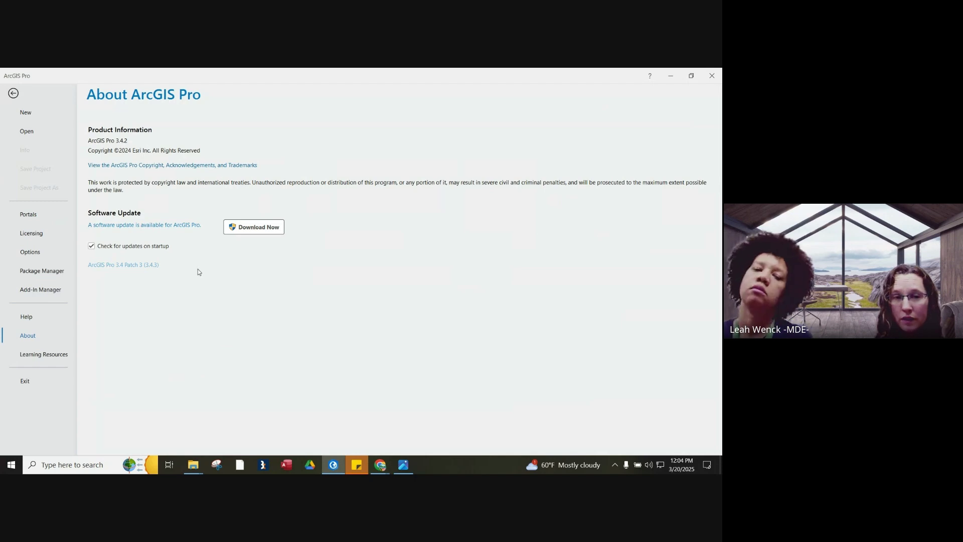
{"action": "left_click", "coordinate": [14, 93]}
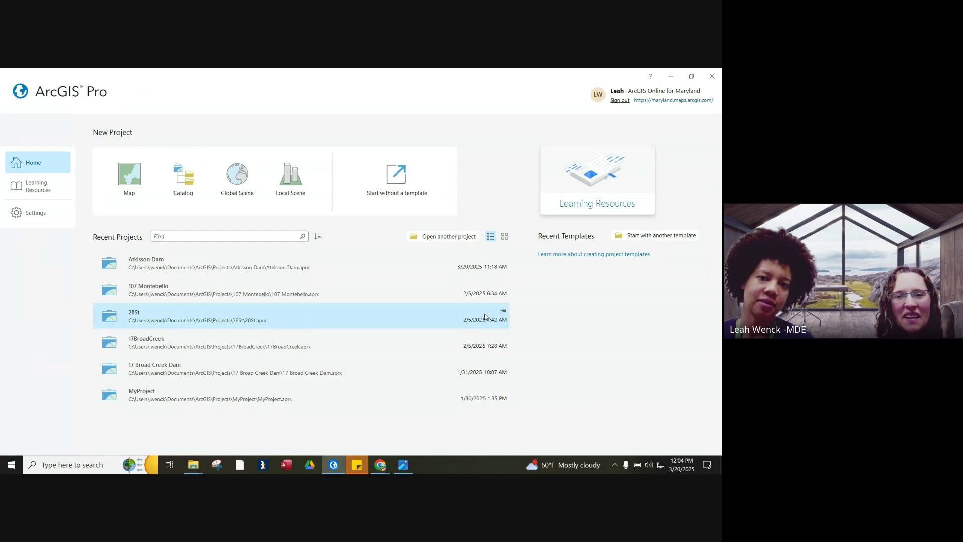
Step: Create a new map project named Atkisson Dam 2 in the default projects location with its own folder
{"action": "left_click", "coordinate": [124, 181]}
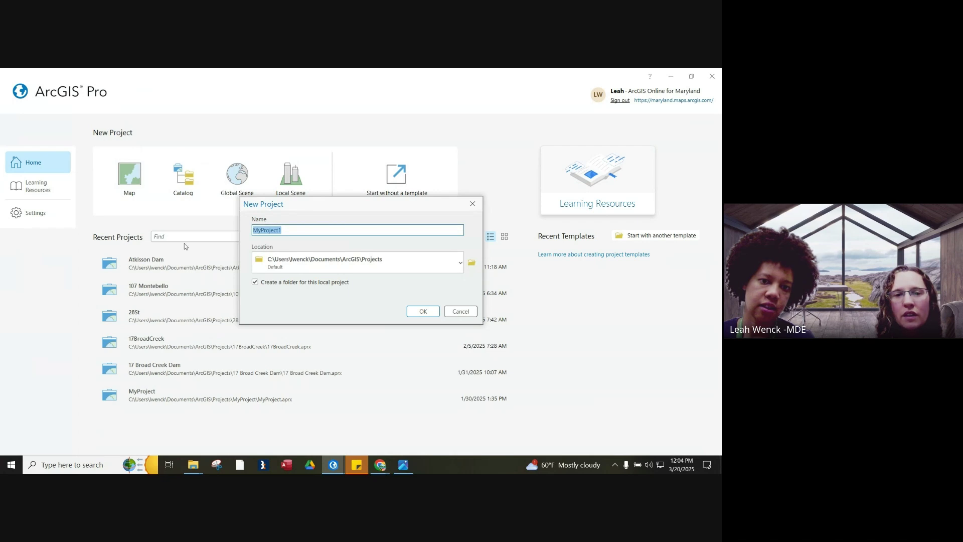
{"action": "type", "text": "Atkisson Dam"}
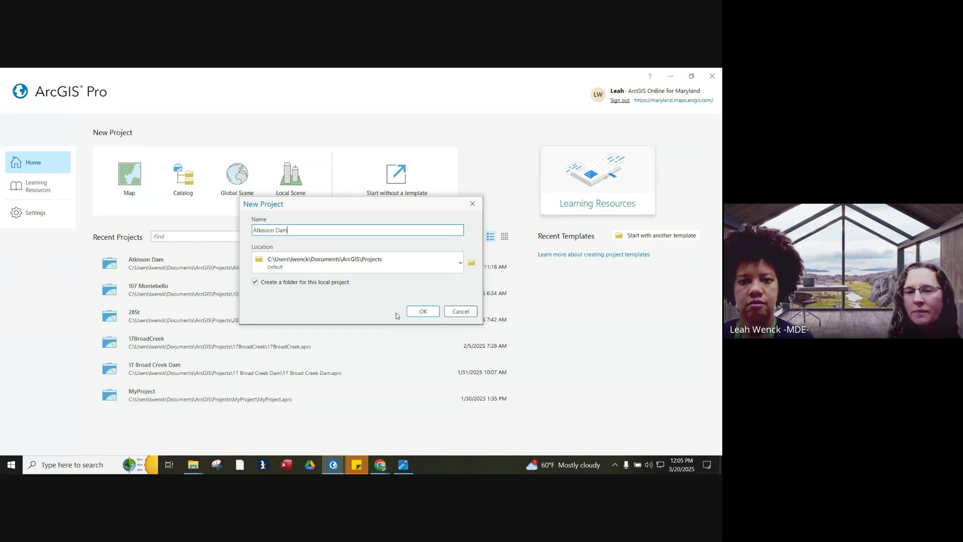
{"action": "left_click", "coordinate": [427, 312]}
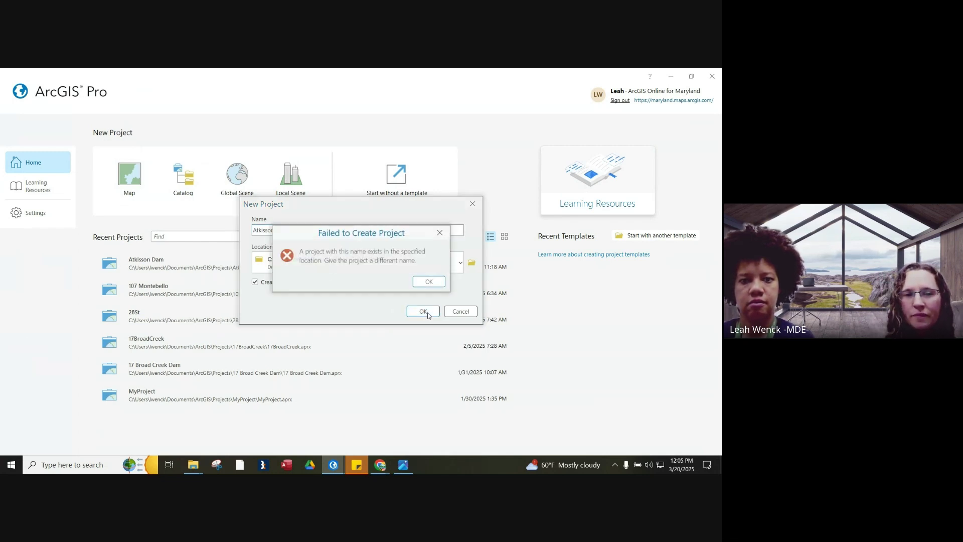
{"action": "left_click", "coordinate": [422, 280]}
{"action": "left_click", "coordinate": [315, 231]}
{"action": "type", "text": "2"}
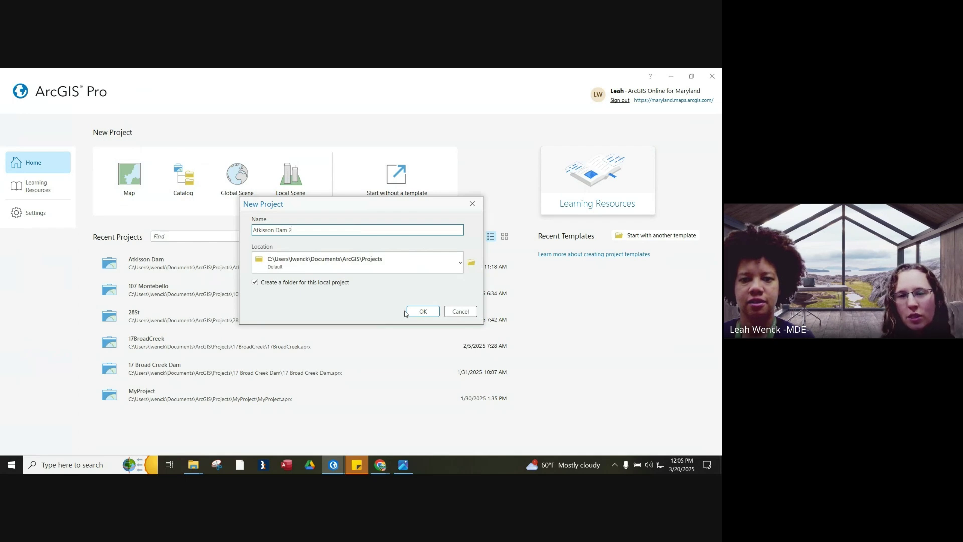
{"action": "left_click", "coordinate": [421, 312]}
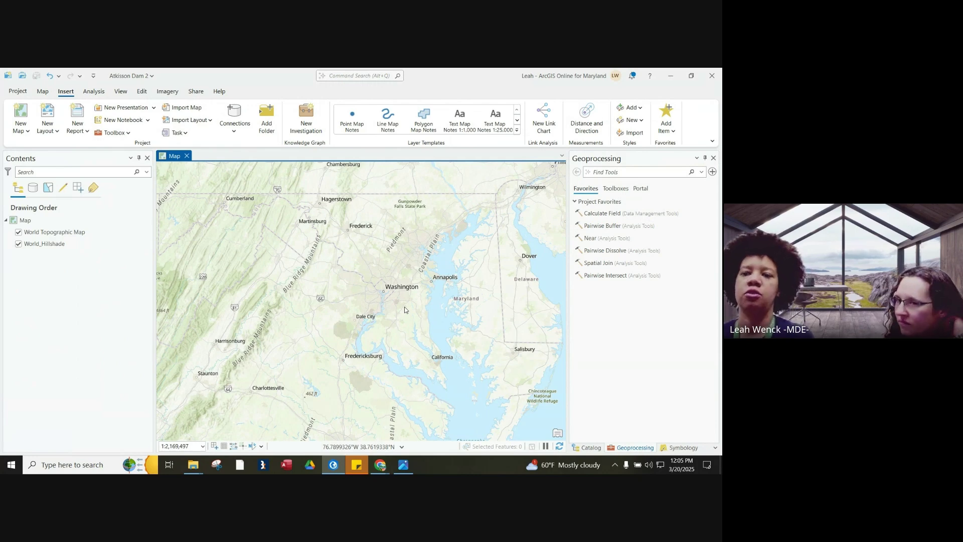
Step: Show the available geoprocessing toolboxes and look through the system list for Spatial Analyst Tools
{"action": "left_click", "coordinate": [616, 189]}
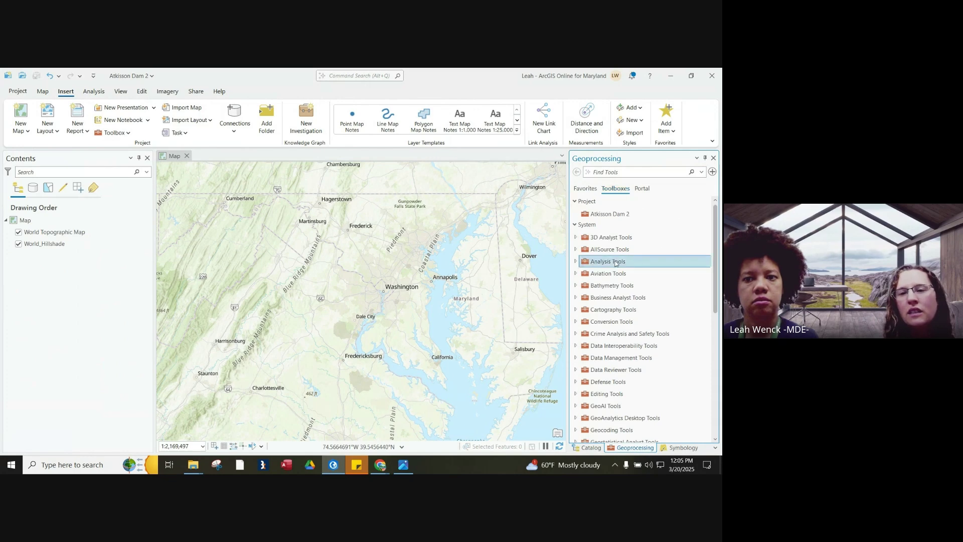
{"action": "scroll", "coordinate": [615, 263], "scroll_direction": "down", "scroll_amount": 3}
{"action": "scroll", "coordinate": [616, 263], "scroll_direction": "down", "scroll_amount": 4}
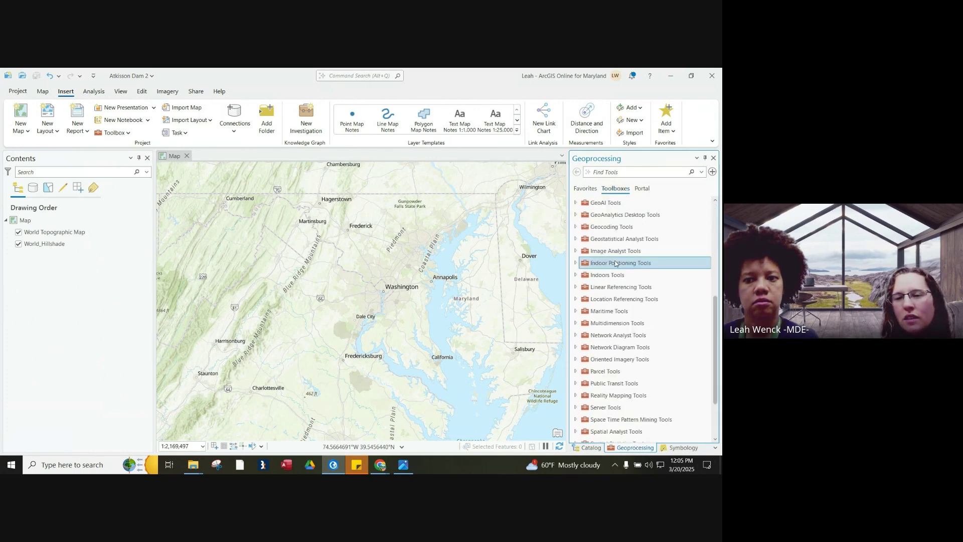
{"action": "scroll", "coordinate": [615, 263], "scroll_direction": "down", "scroll_amount": 1}
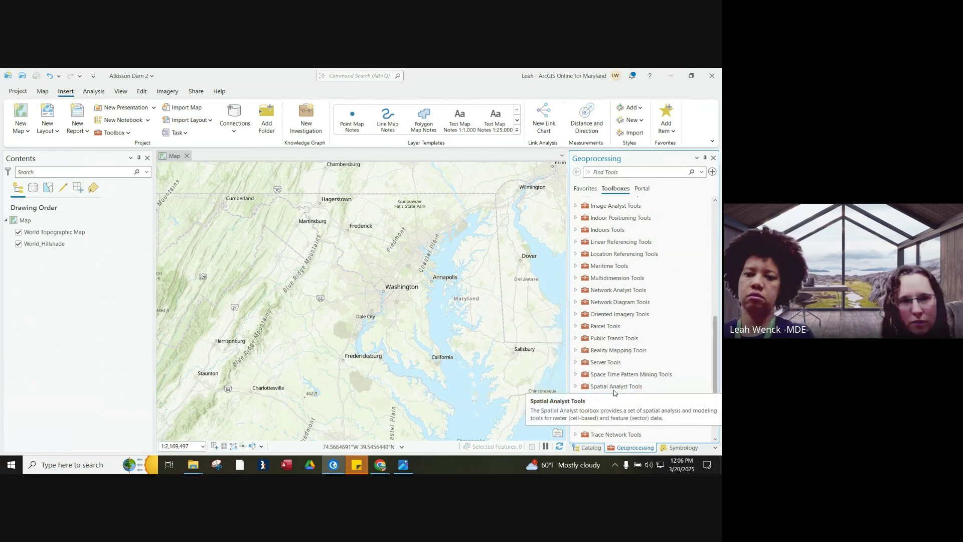
Step: Start adding an existing toolbox to the project and browse to the PMPTool folder on the local disk
{"action": "left_click", "coordinate": [111, 132]}
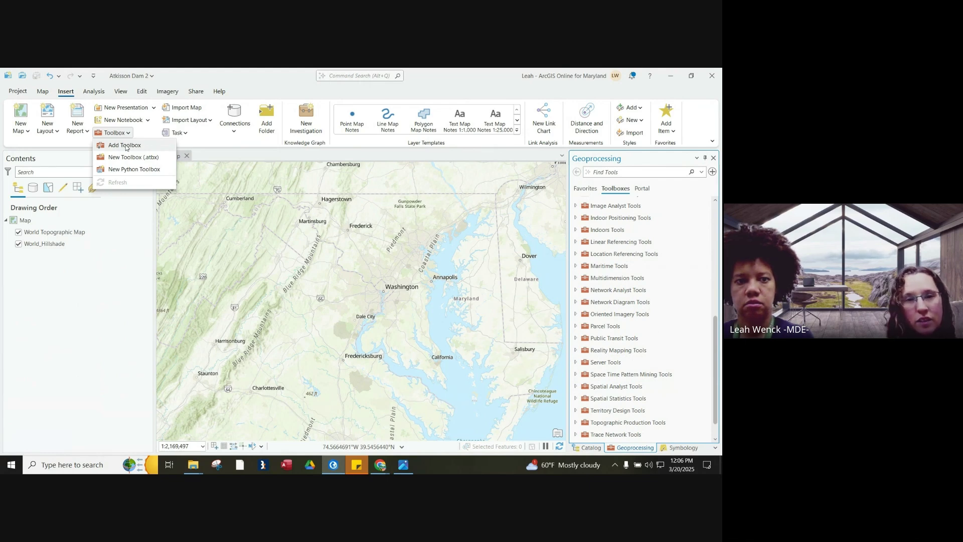
{"action": "left_click", "coordinate": [126, 146]}
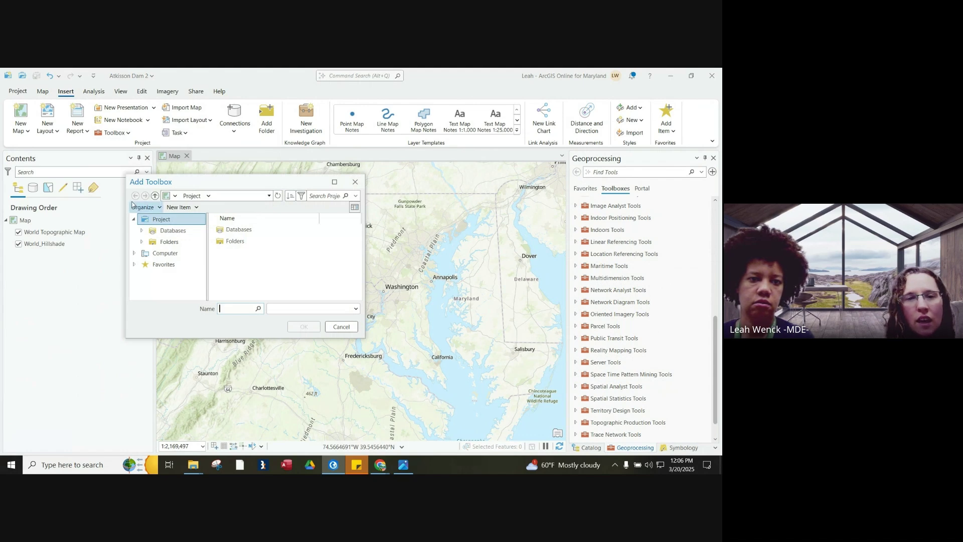
{"action": "left_click", "coordinate": [135, 254]}
{"action": "left_click", "coordinate": [143, 276]}
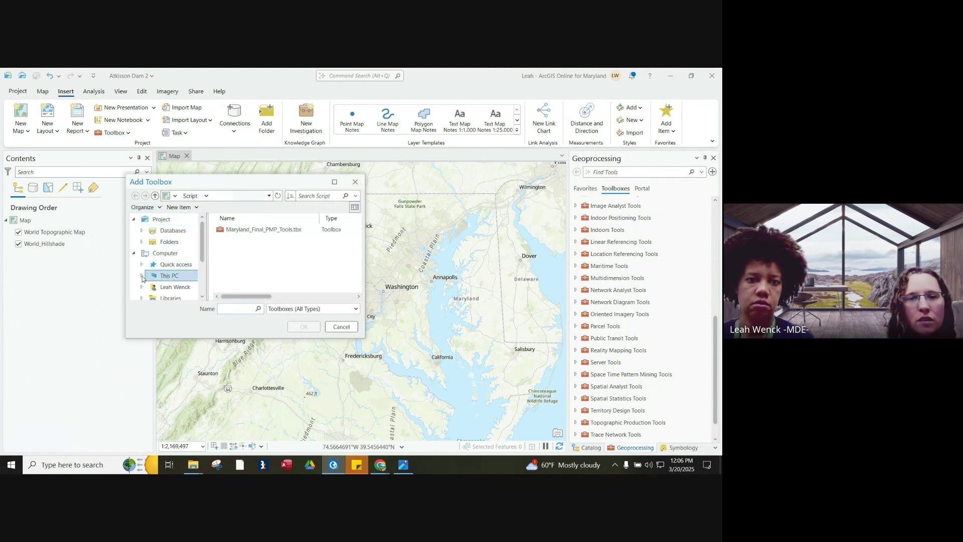
{"action": "left_click", "coordinate": [143, 277]}
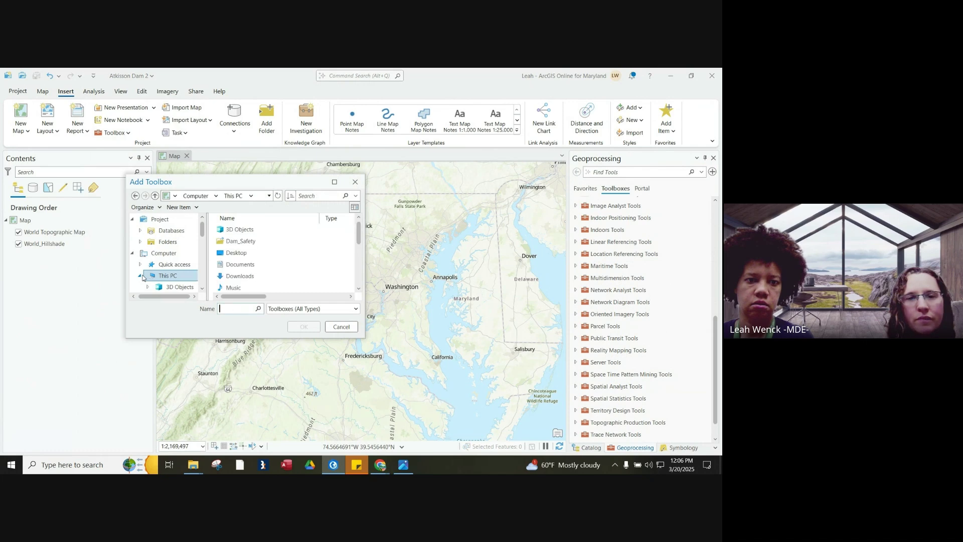
{"action": "scroll", "coordinate": [179, 278], "scroll_direction": "down", "scroll_amount": 2}
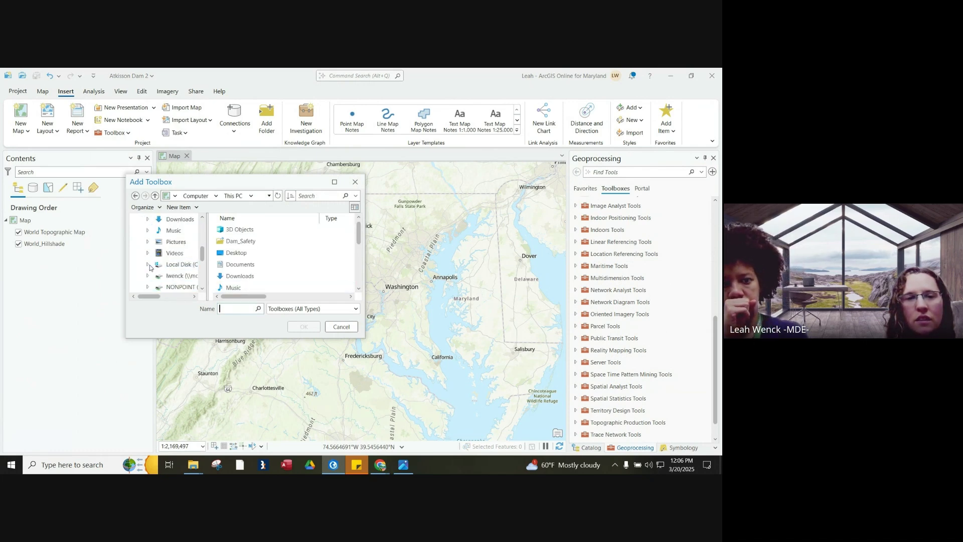
{"action": "scroll", "coordinate": [149, 266], "scroll_direction": "up", "scroll_amount": 1}
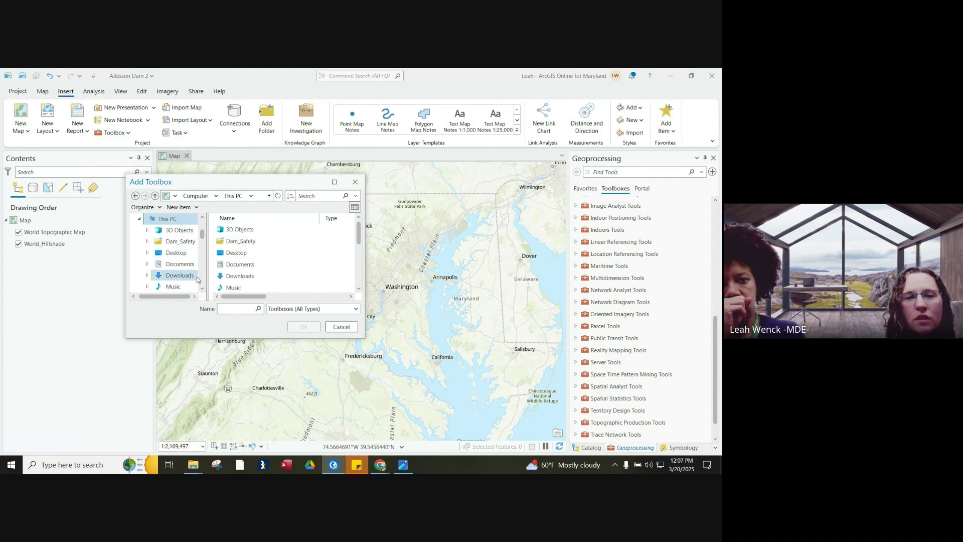
{"action": "scroll", "coordinate": [195, 279], "scroll_direction": "down", "scroll_amount": 1}
{"action": "scroll", "coordinate": [195, 279], "scroll_direction": "down", "scroll_amount": 4}
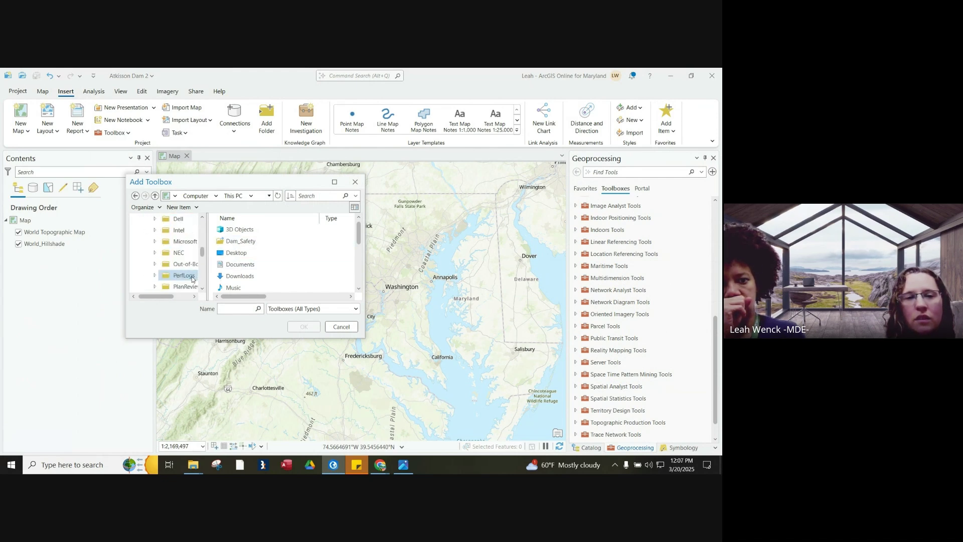
{"action": "scroll", "coordinate": [192, 278], "scroll_direction": "down", "scroll_amount": 1}
{"action": "left_click", "coordinate": [190, 277]}
Step: Add the Maryland_Final_PMP_Tools.tbx toolbox from the Script folder inside PMP_Evaluation_Tool to the project
{"action": "double_click", "coordinate": [267, 229]}
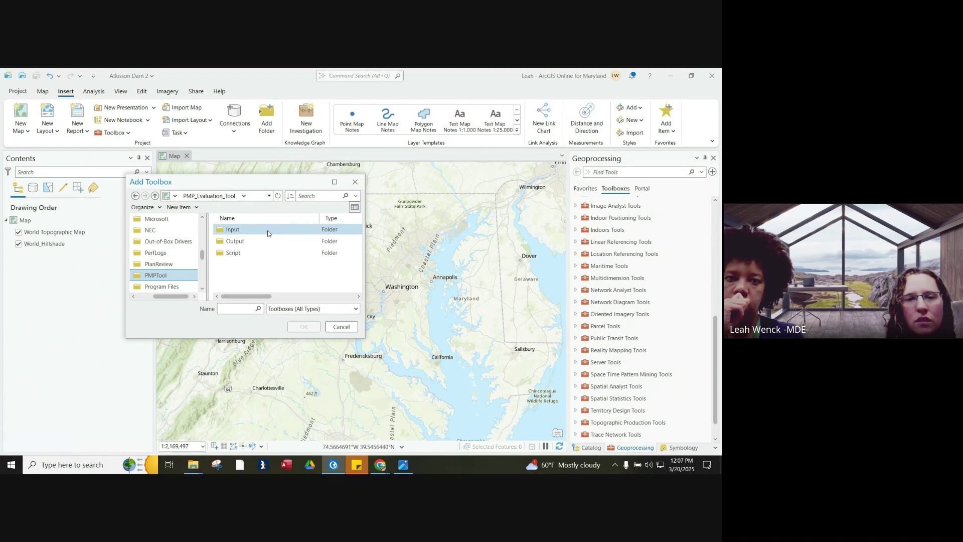
{"action": "double_click", "coordinate": [268, 249]}
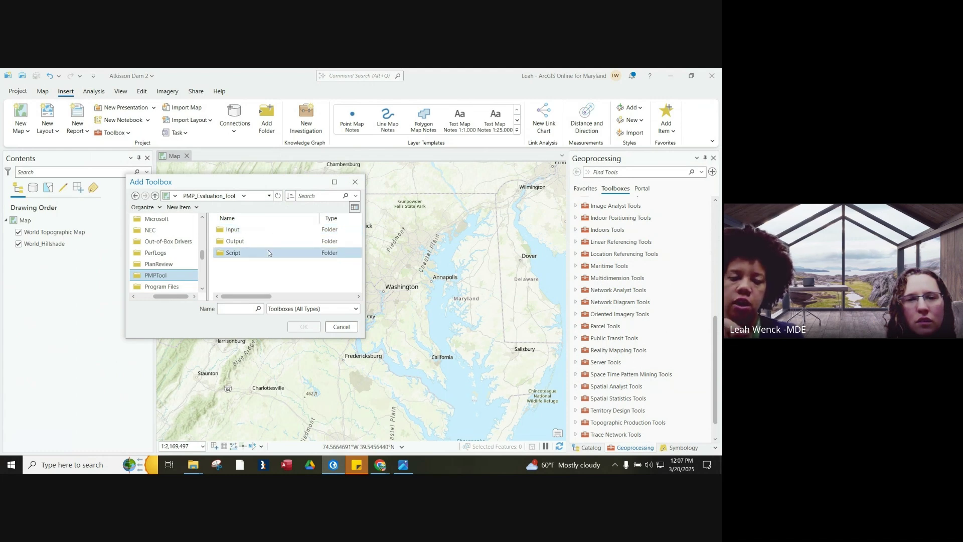
{"action": "left_click", "coordinate": [273, 232]}
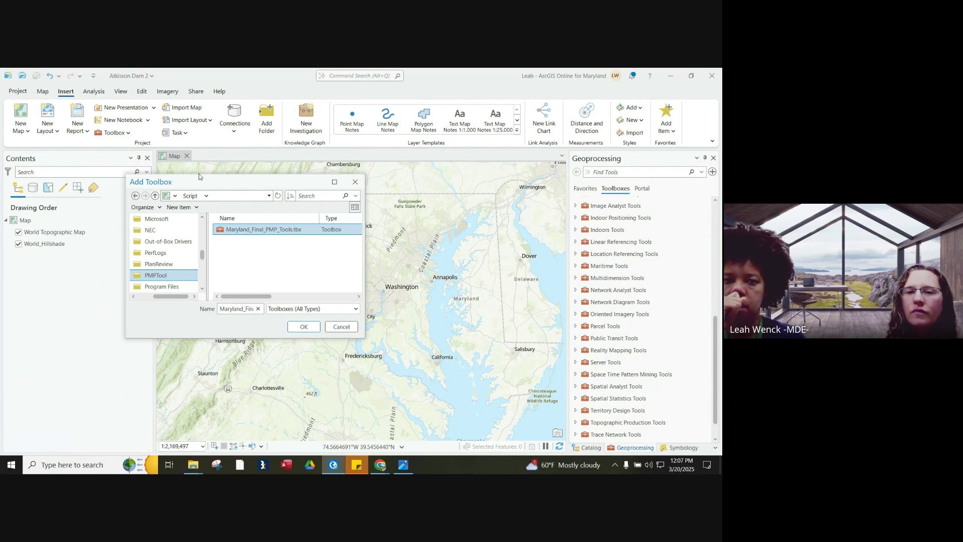
{"action": "left_click", "coordinate": [135, 196]}
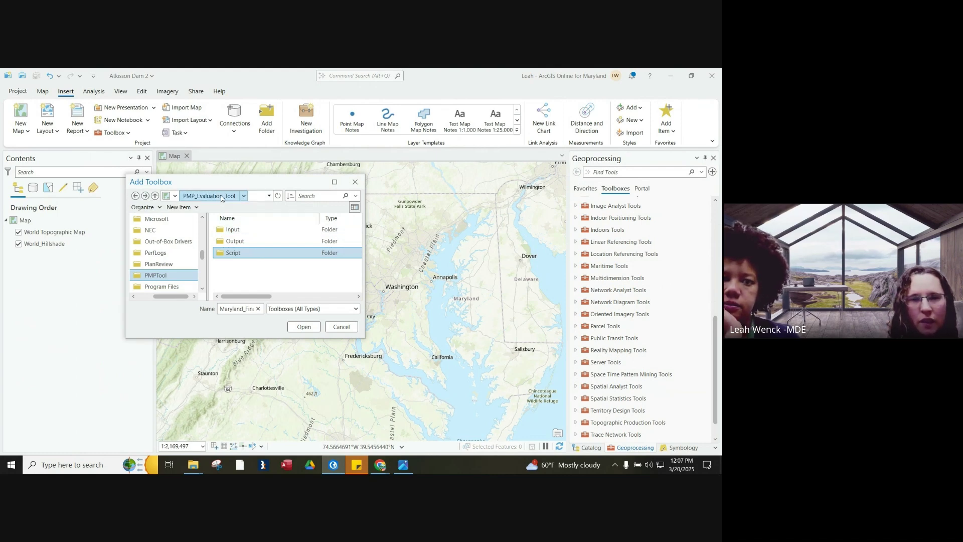
{"action": "double_click", "coordinate": [245, 253]}
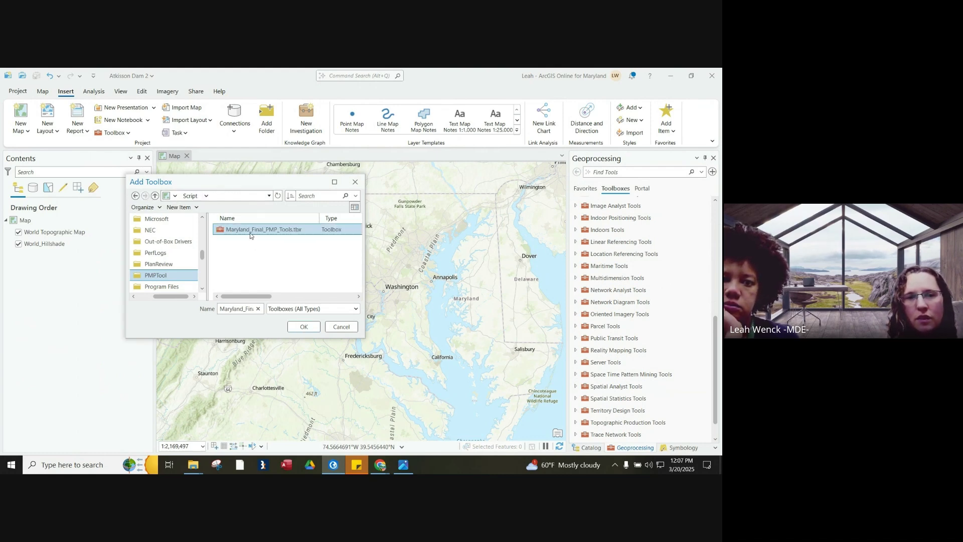
{"action": "left_click", "coordinate": [291, 329]}
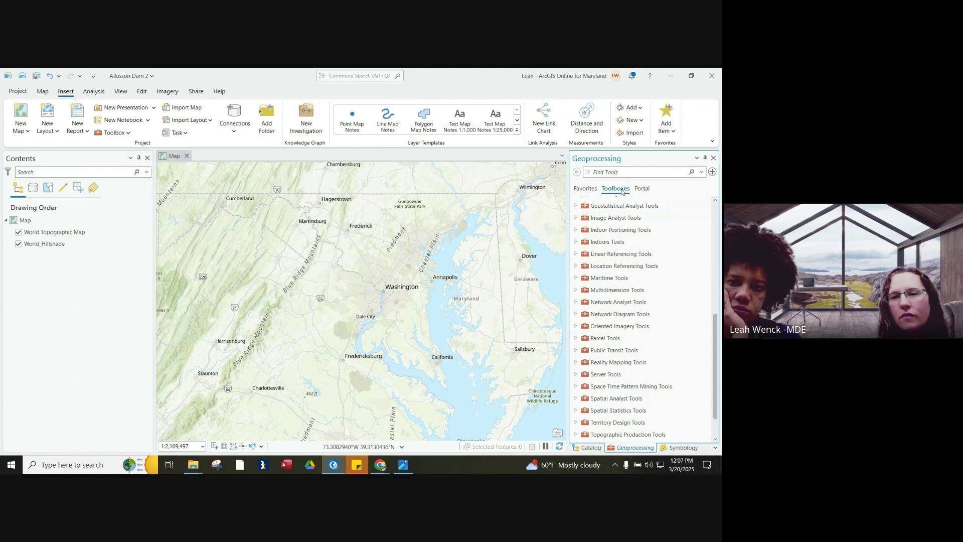
Step: Open the Gridded PMP Tool from the project's Maryland Final PMP Tool toolbox
{"action": "scroll", "coordinate": [637, 238], "scroll_direction": "up", "scroll_amount": 8}
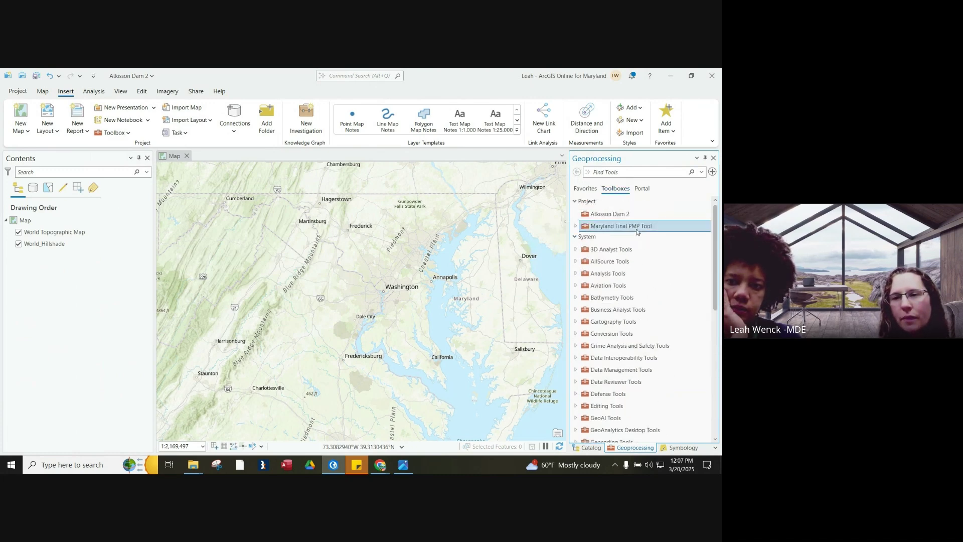
{"action": "double_click", "coordinate": [637, 227]}
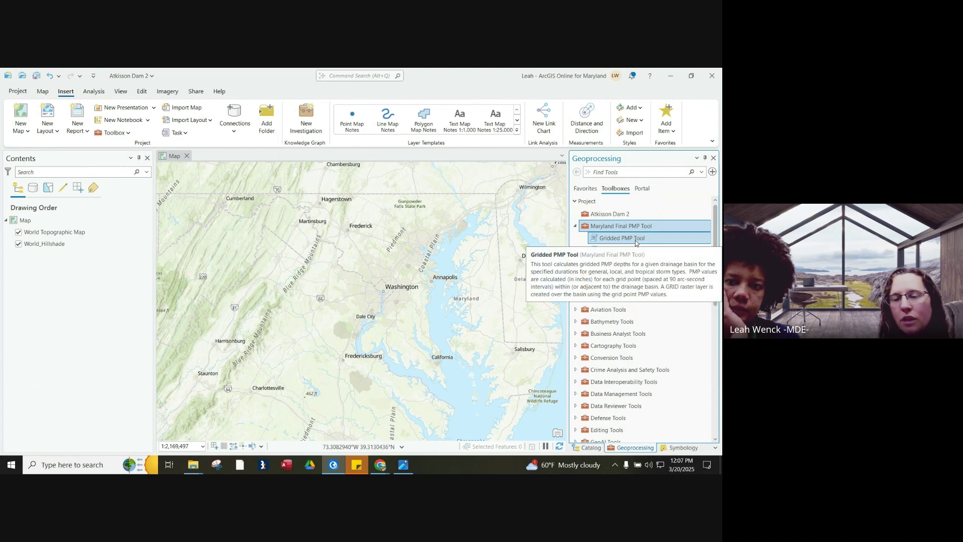
{"action": "double_click", "coordinate": [636, 240]}
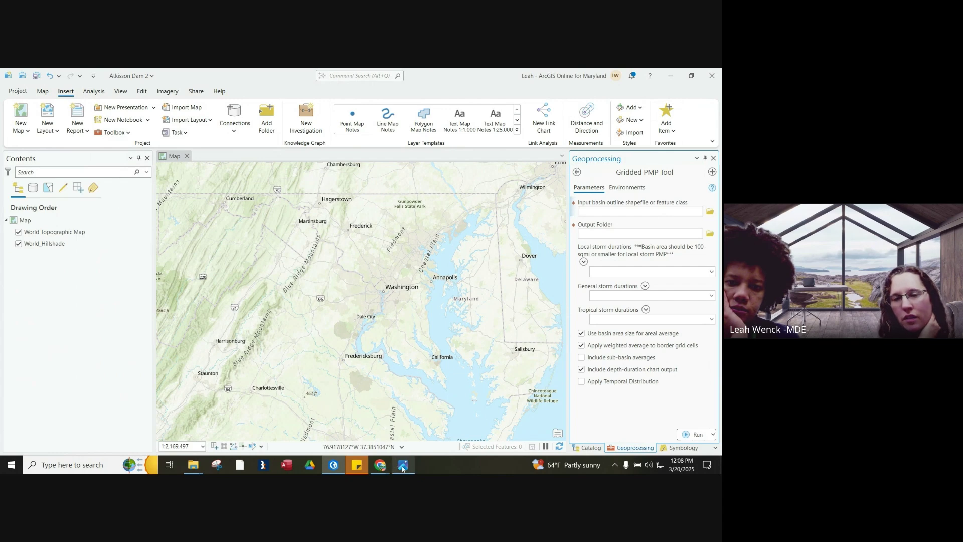
Step: Switch to the StreamStats site in Chrome and select Maryland And District Of Columbia as the regional study area
{"action": "mouse_move", "coordinate": [385, 469]}
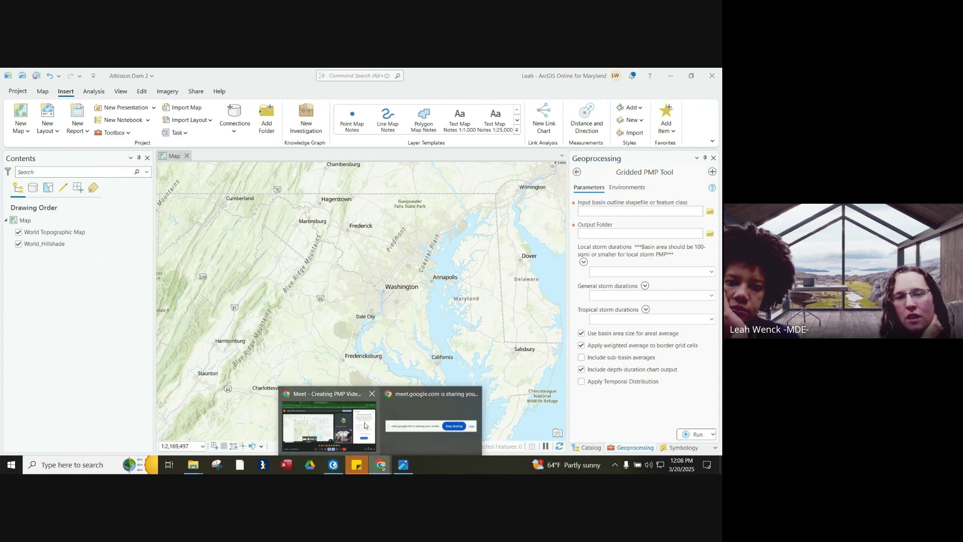
{"action": "left_click", "coordinate": [329, 422]}
{"action": "left_click", "coordinate": [417, 78]}
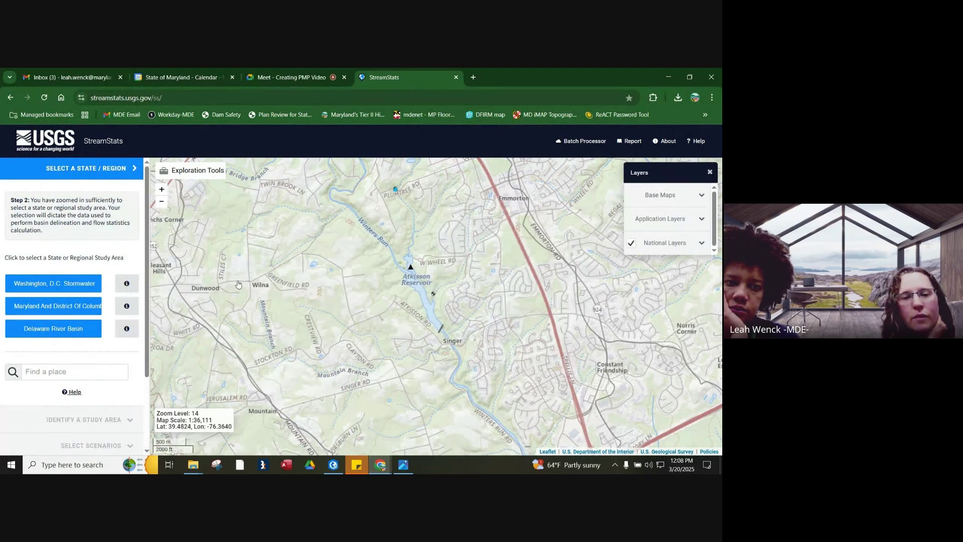
{"action": "left_click", "coordinate": [54, 307]}
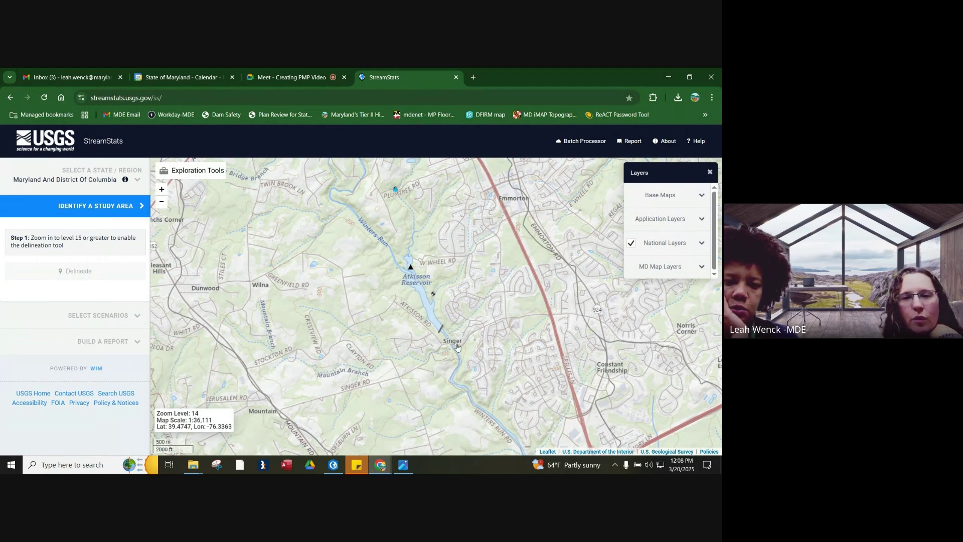
Step: Delineate the drainage basin from the blue stream cell at the dam at the downstream end of Atkisson Reservoir
{"action": "scroll", "coordinate": [457, 346], "scroll_direction": "up", "scroll_amount": 1}
{"action": "scroll", "coordinate": [435, 333], "scroll_direction": "up", "scroll_amount": 1}
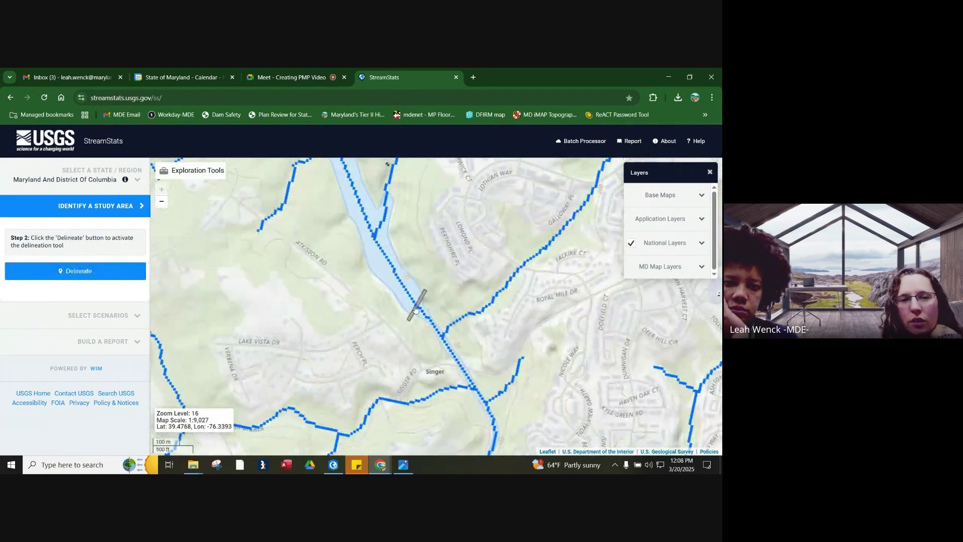
{"action": "left_click", "coordinate": [69, 271]}
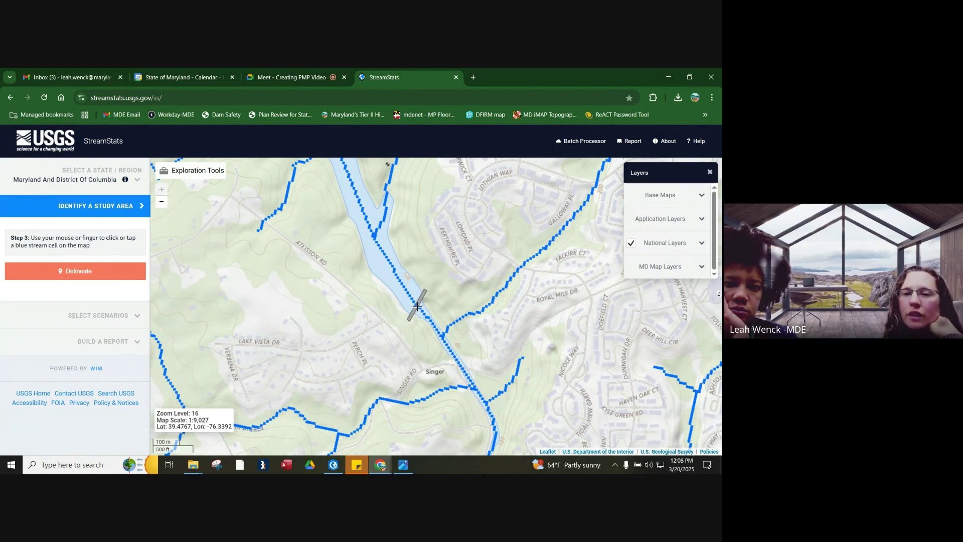
{"action": "left_click", "coordinate": [418, 307]}
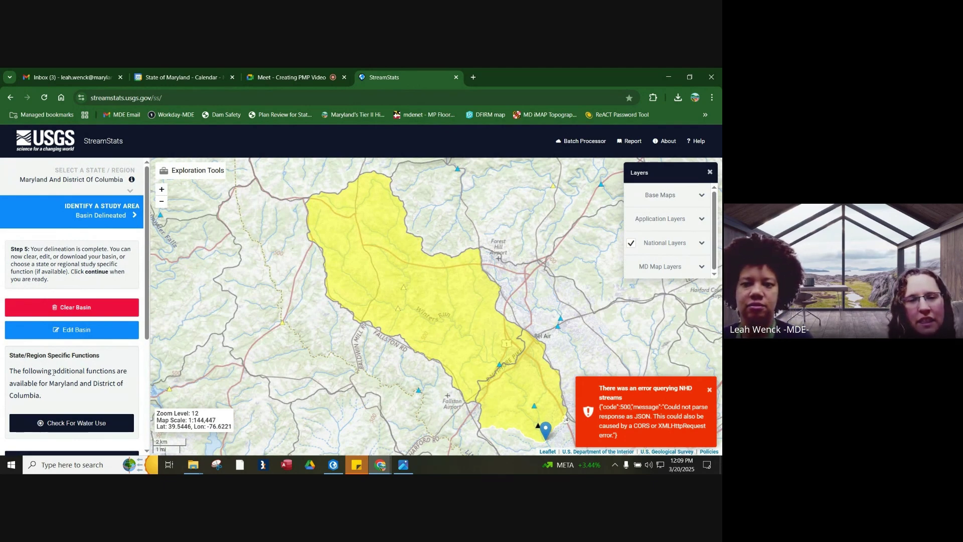
Step: Download the delineated basin in ShapeFile format and open the downloaded zip archive, download (6).zip
{"action": "scroll", "coordinate": [53, 373], "scroll_direction": "down", "scroll_amount": 2}
{"action": "scroll", "coordinate": [55, 375], "scroll_direction": "down", "scroll_amount": 2}
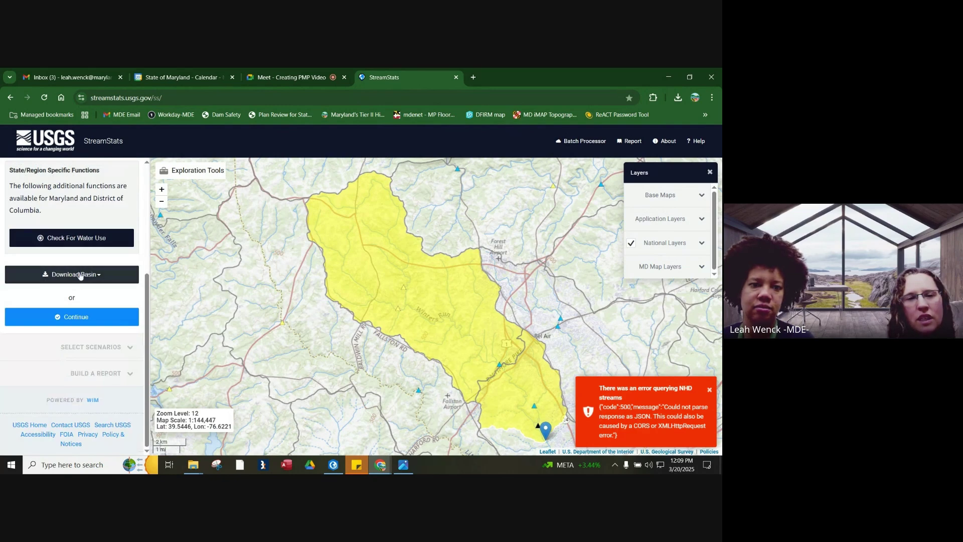
{"action": "left_click", "coordinate": [80, 274]}
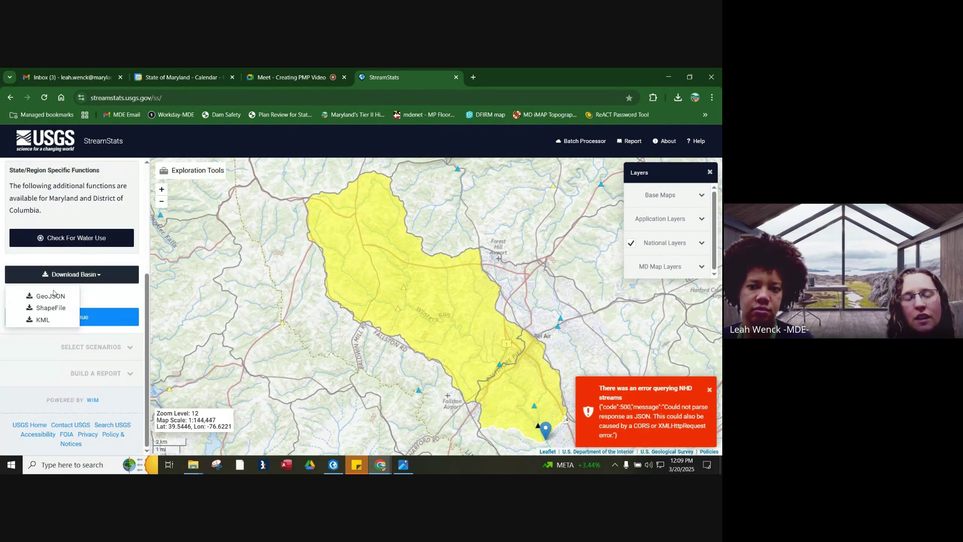
{"action": "left_click", "coordinate": [53, 309]}
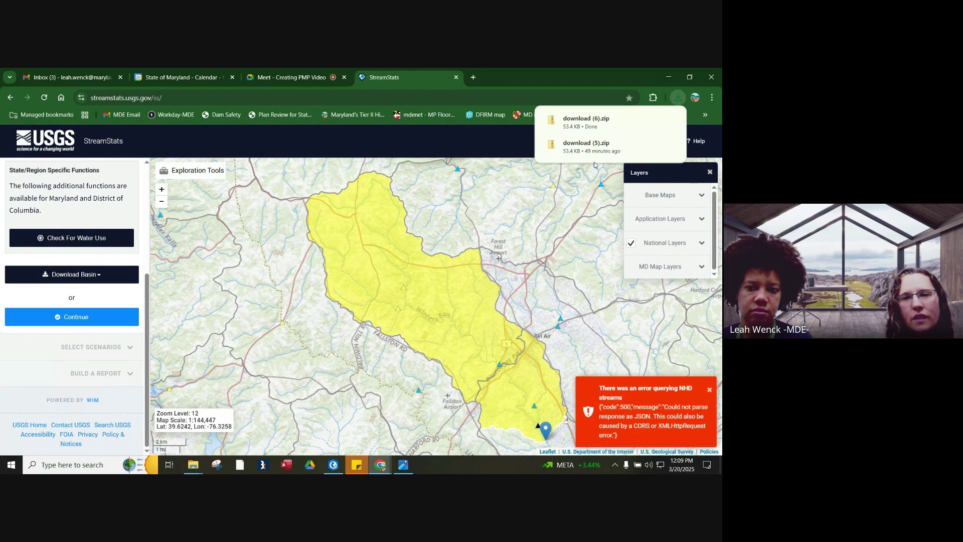
{"action": "mouse_move", "coordinate": [610, 123]}
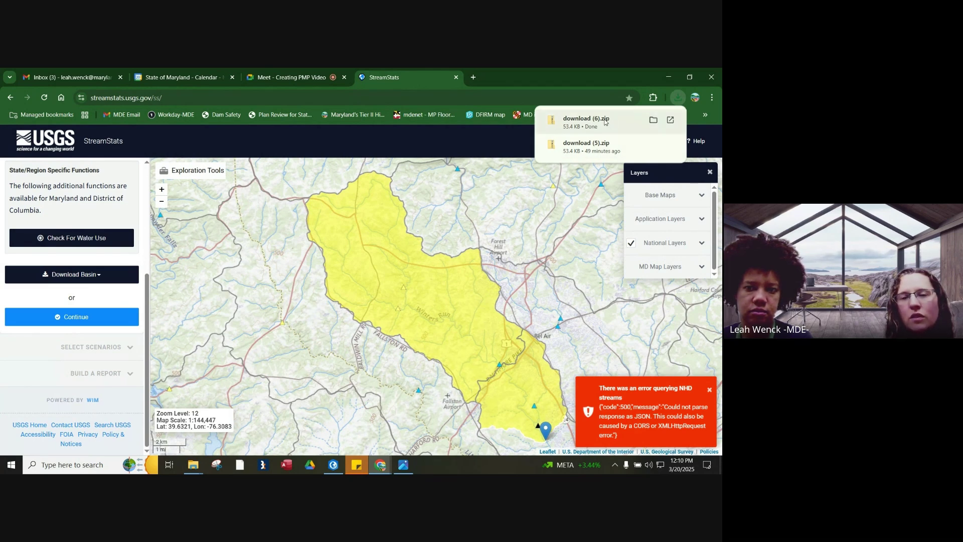
{"action": "left_click", "coordinate": [605, 120]}
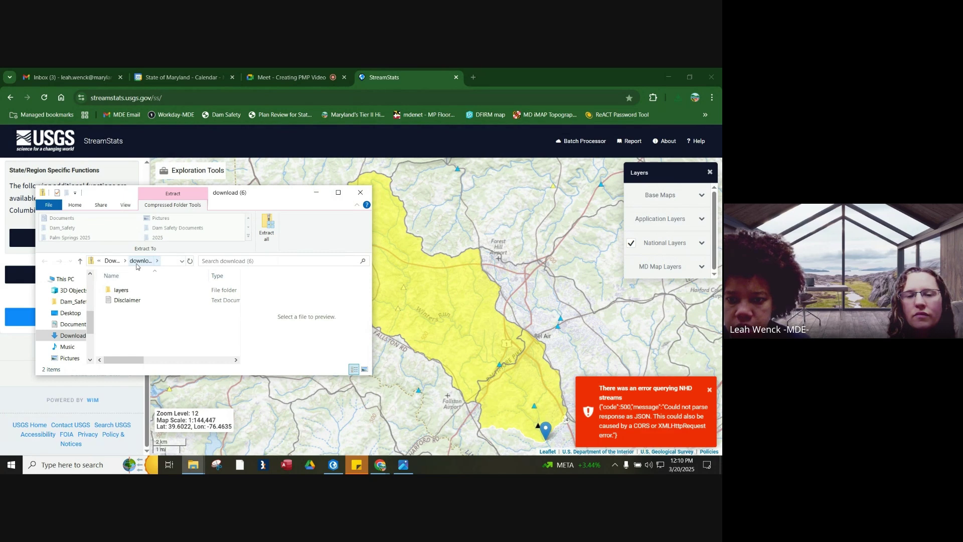
Step: Look through the files in the archive's layers folder and copy the whole layers folder
{"action": "left_click", "coordinate": [132, 291]}
{"action": "double_click", "coordinate": [134, 290]}
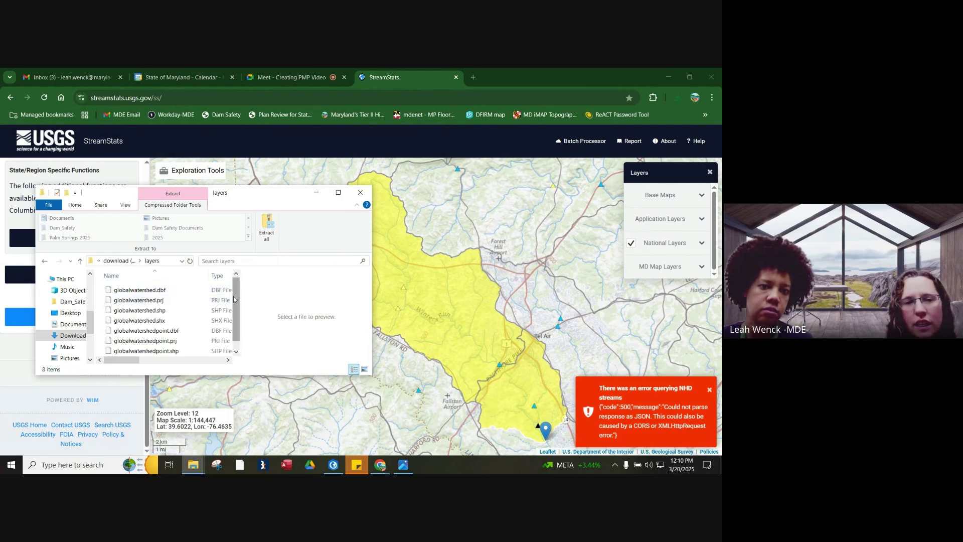
{"action": "left_click", "coordinate": [174, 290]}
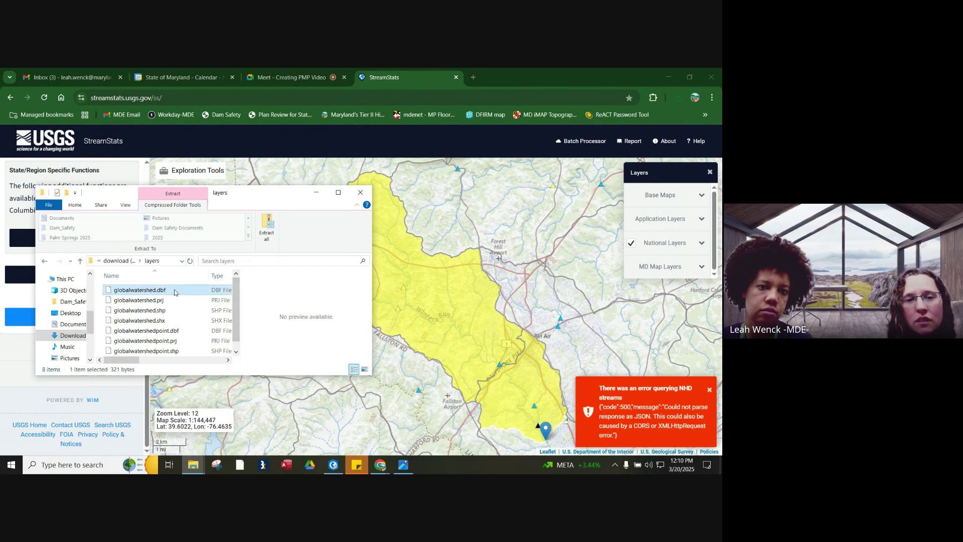
{"action": "scroll", "coordinate": [236, 310], "scroll_direction": "down", "scroll_amount": 1}
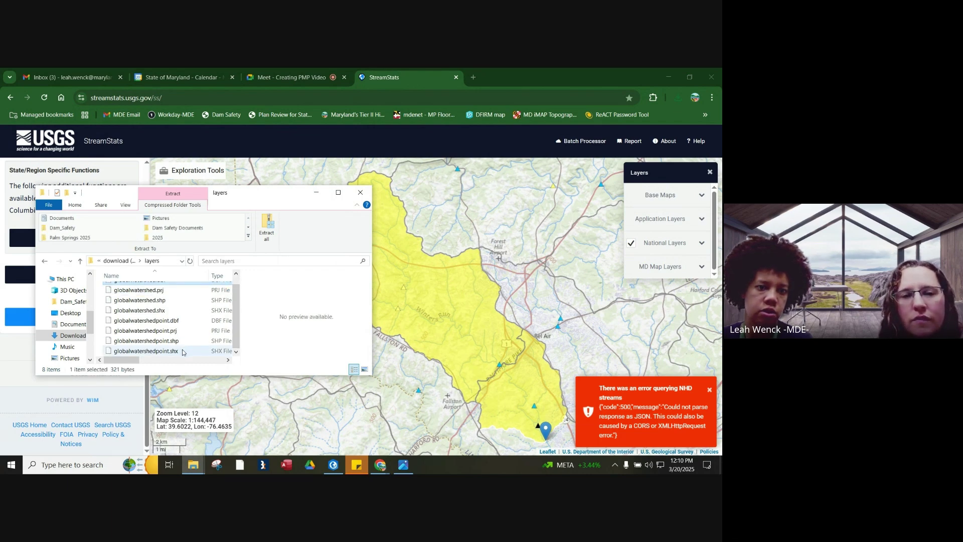
{"action": "left_click", "coordinate": [134, 261]}
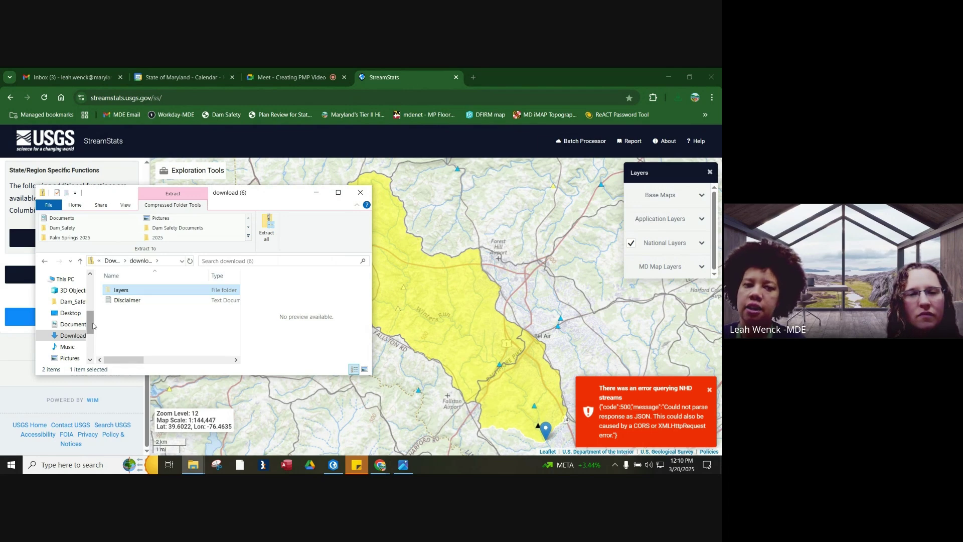
Step: Paste the layers folder into the 67Atkisson folder under PMP_Evaluation_Tool, Input, ShapeFiles
{"action": "left_click", "coordinate": [195, 466]}
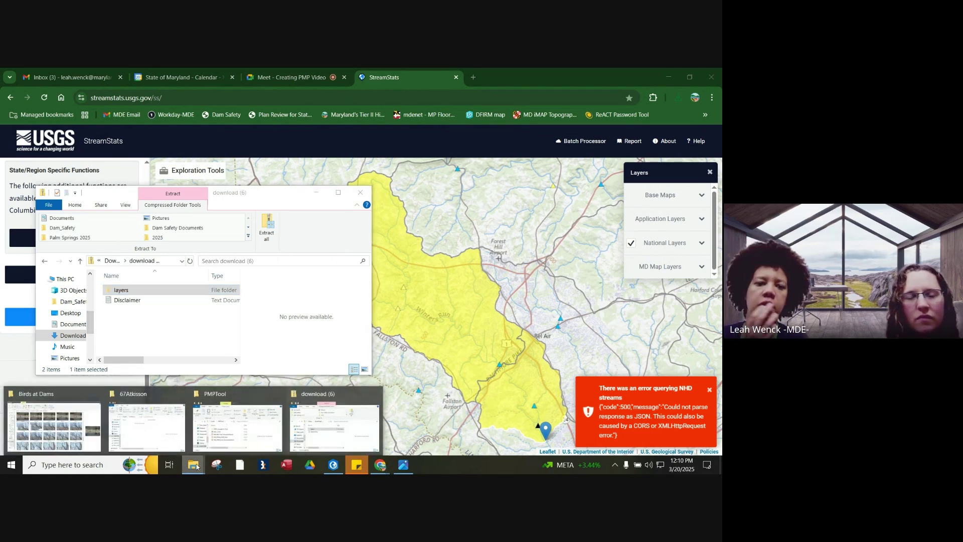
{"action": "left_click", "coordinate": [170, 435]}
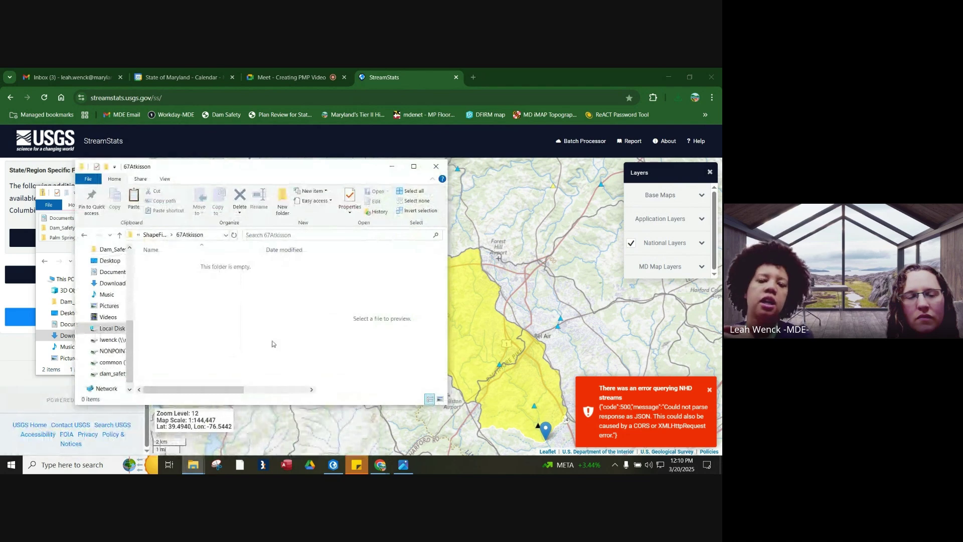
{"action": "left_click", "coordinate": [155, 235]}
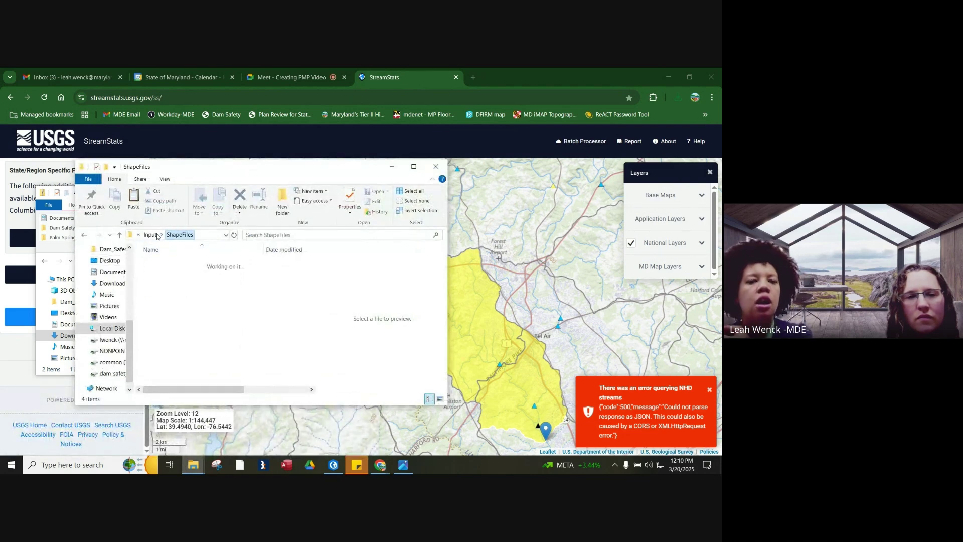
{"action": "left_click", "coordinate": [155, 235]}
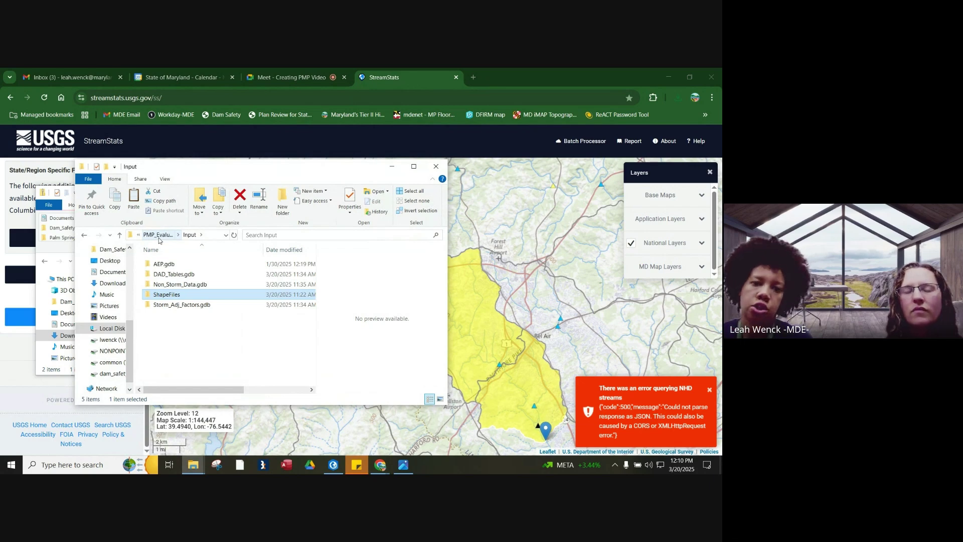
{"action": "left_click", "coordinate": [162, 239]}
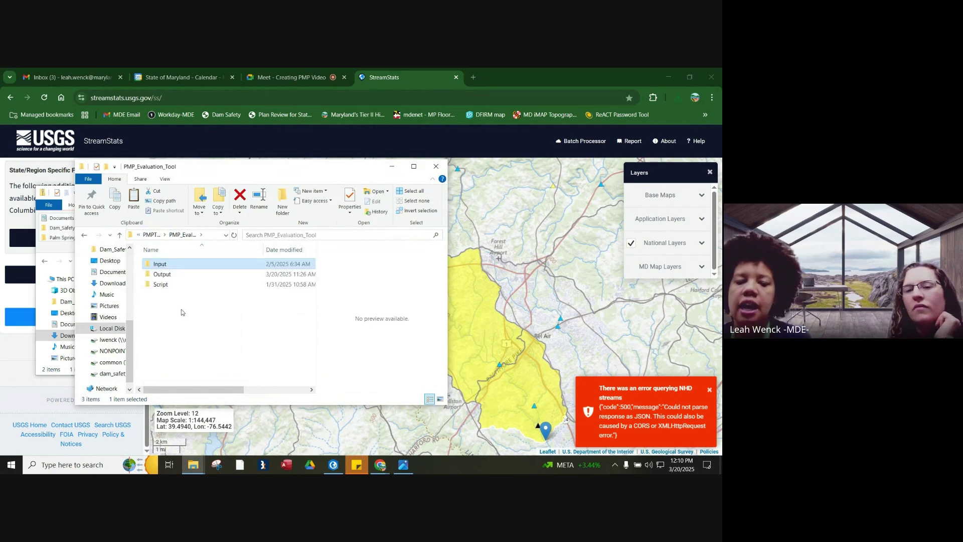
{"action": "double_click", "coordinate": [176, 267]}
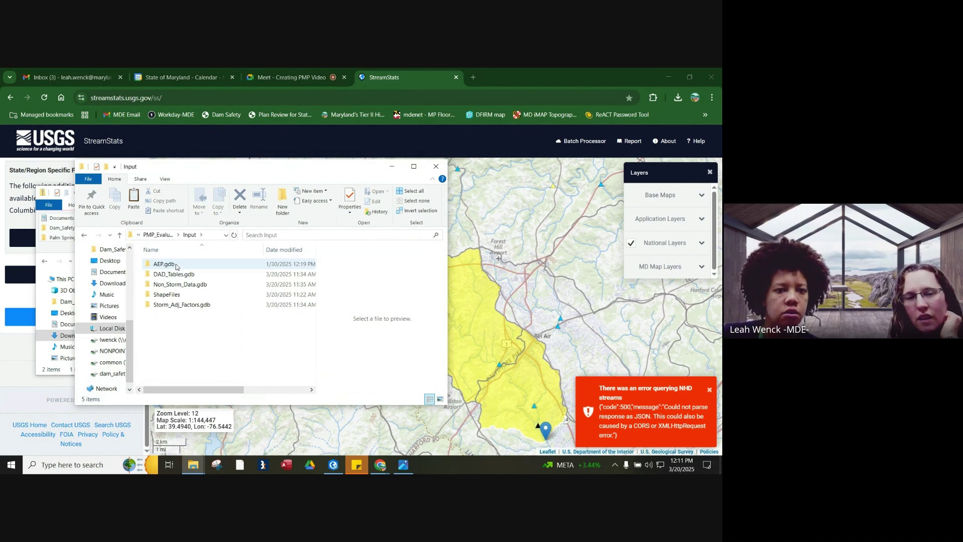
{"action": "double_click", "coordinate": [179, 295]}
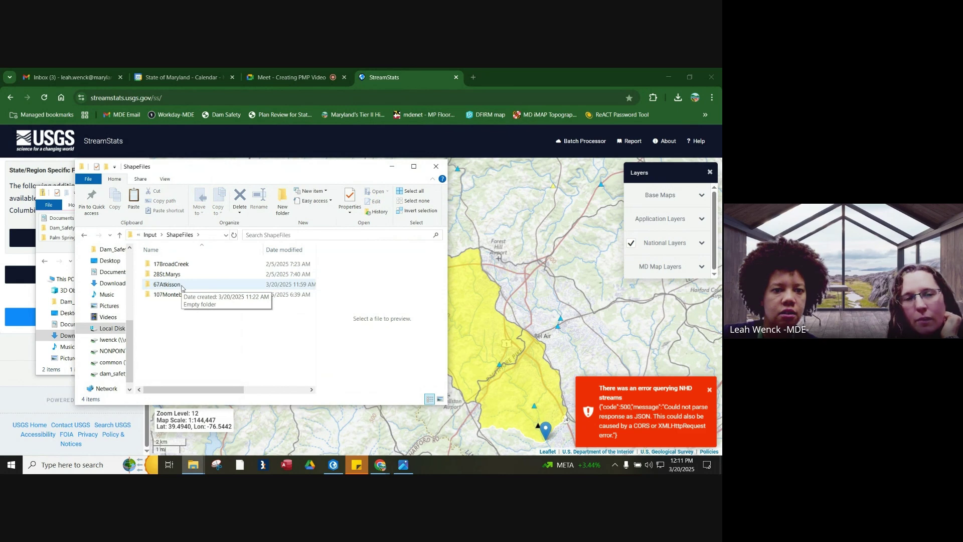
{"action": "double_click", "coordinate": [168, 284]}
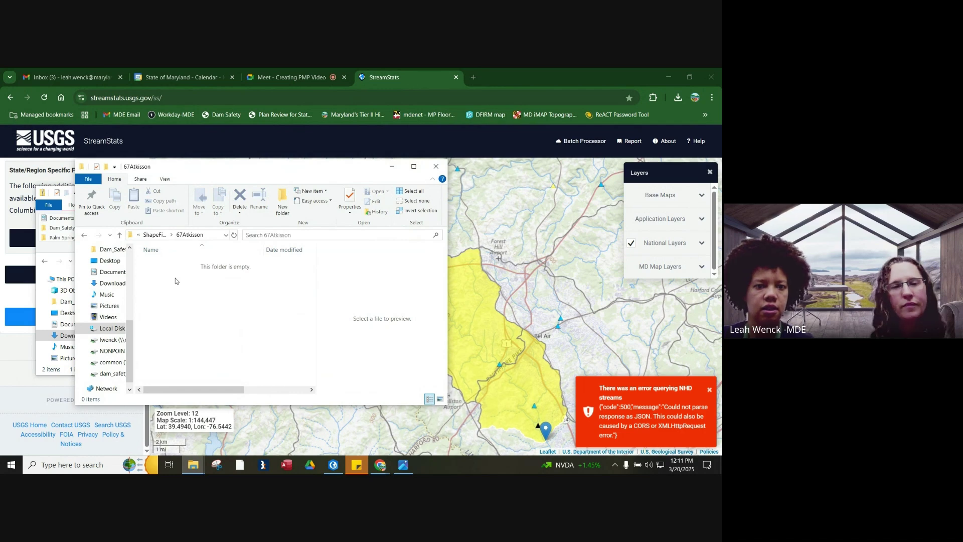
{"action": "key", "text": "ctrl+v"}
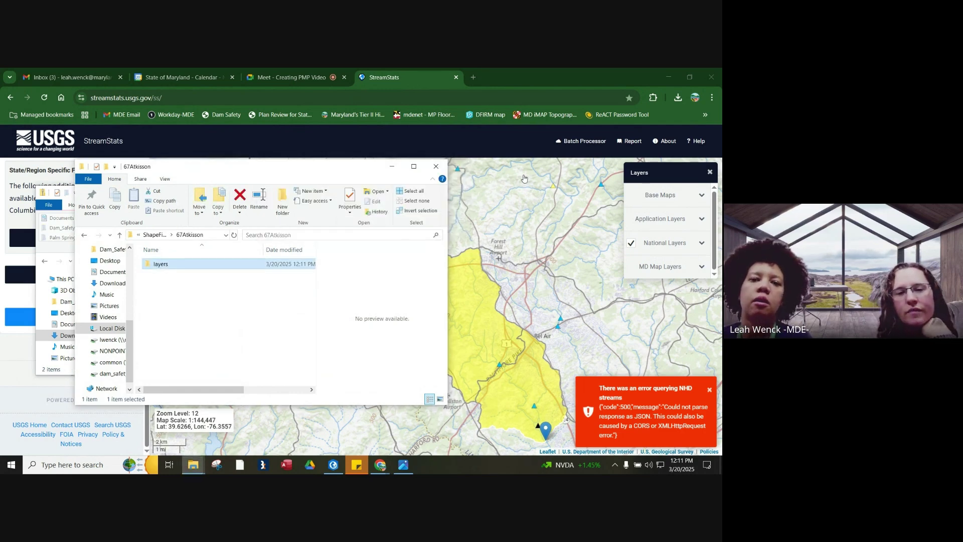
Step: Open the pasted layers folder and examine the four globalwatershed files with extensions dbf, prj, shp and shx
{"action": "mouse_move", "coordinate": [337, 464]}
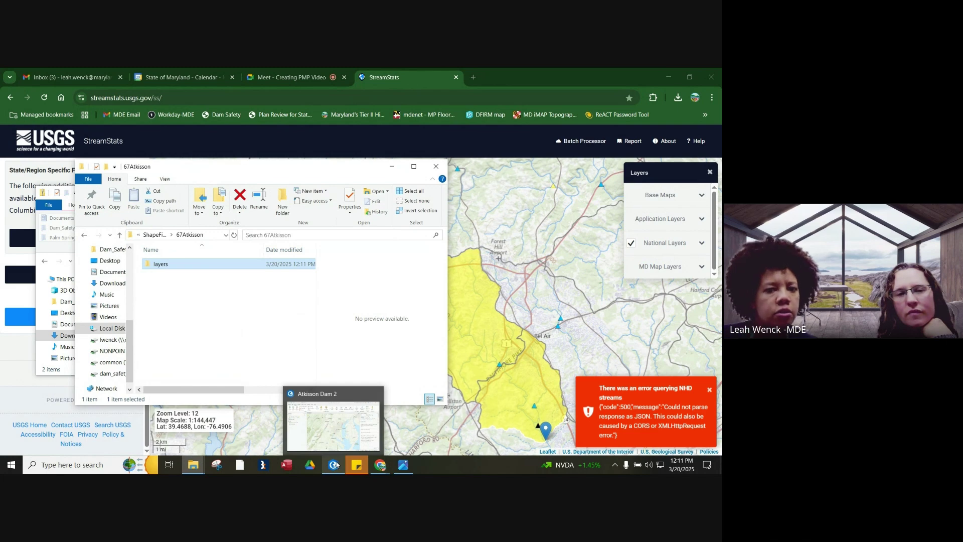
{"action": "double_click", "coordinate": [221, 268]}
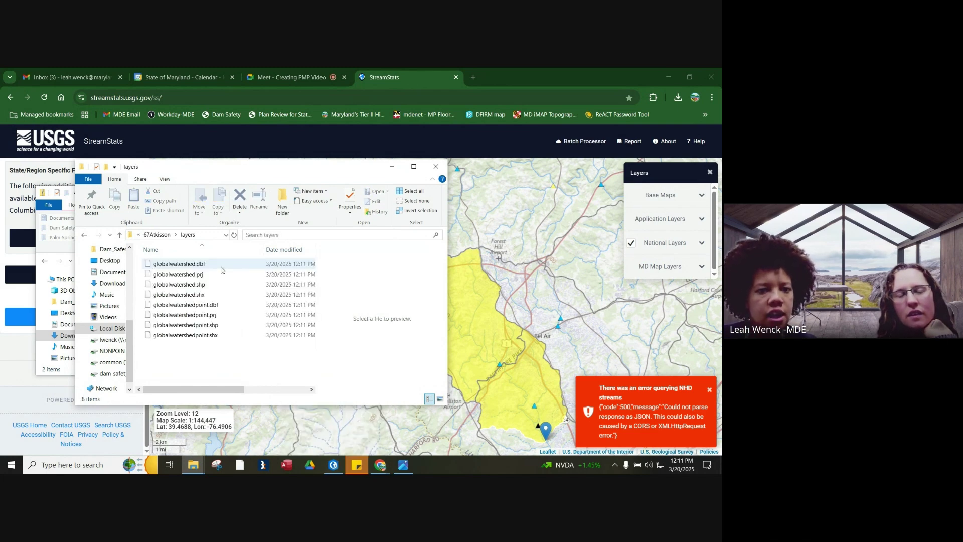
{"action": "left_click", "coordinate": [171, 264]}
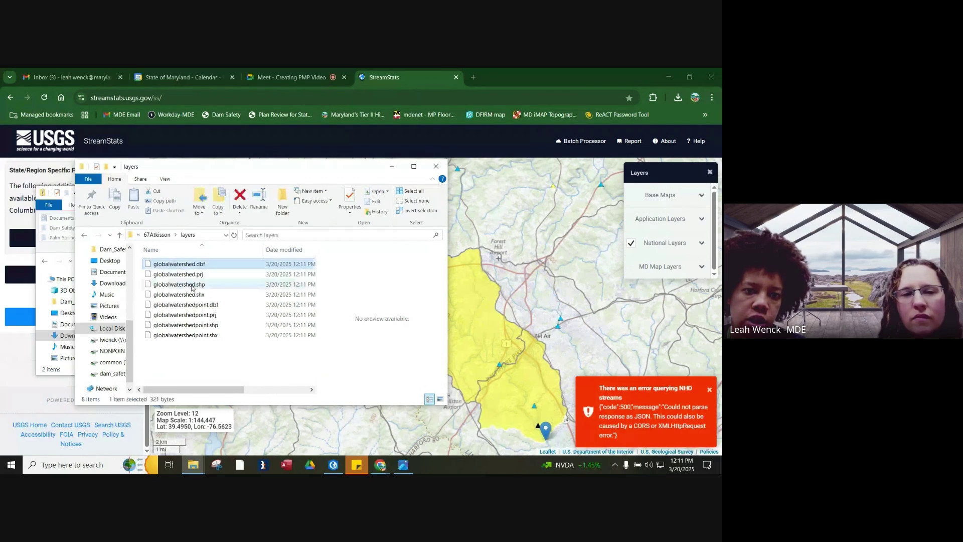
{"action": "left_click", "coordinate": [194, 300], "text": "shift"}
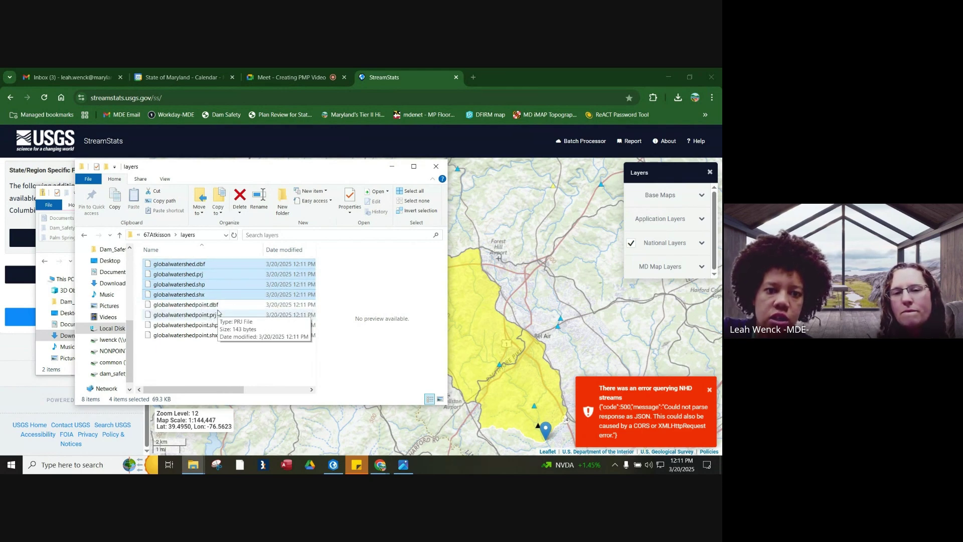
{"action": "left_click", "coordinate": [171, 363]}
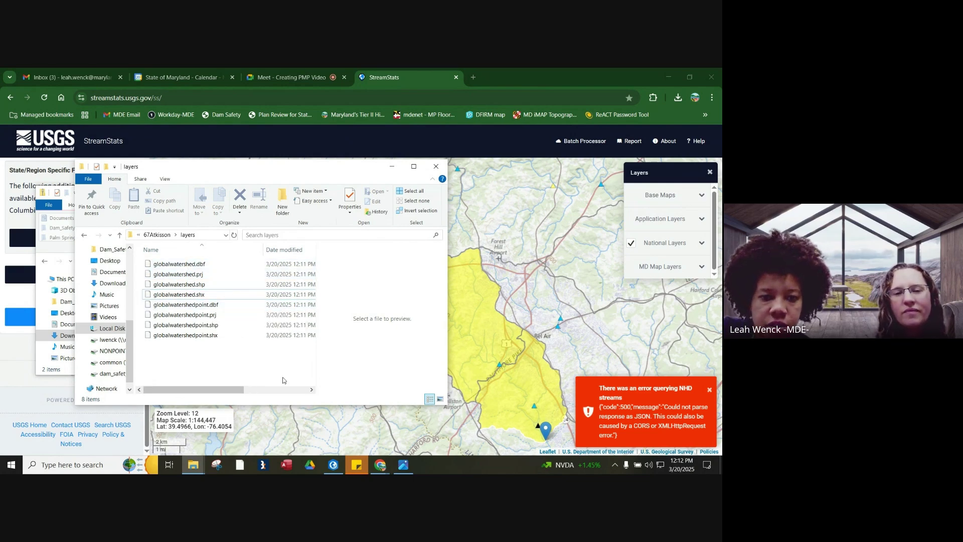
Step: Switch to ArcGIS Pro and start browsing for the Gridded PMP Tool's input basin outline shapefile
{"action": "mouse_move", "coordinate": [334, 472]}
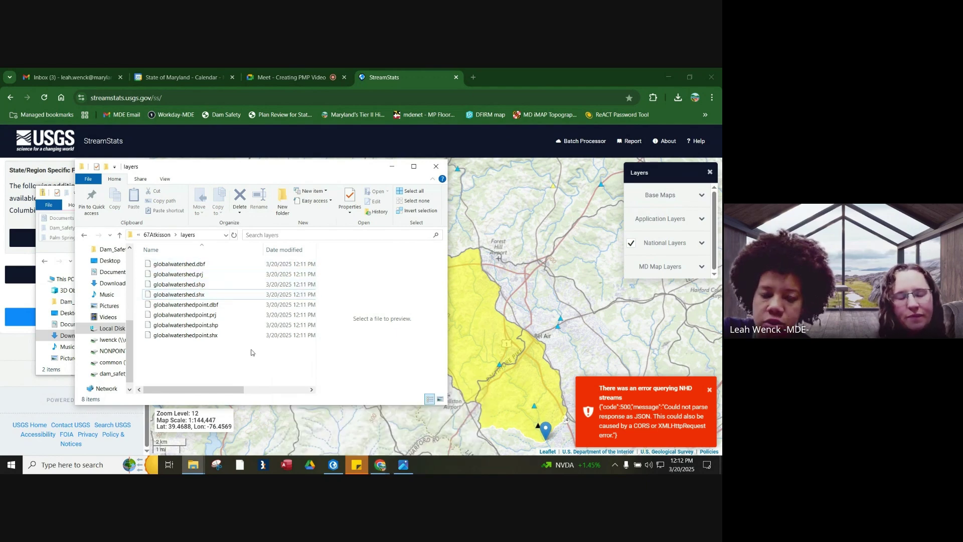
{"action": "left_click", "coordinate": [333, 466]}
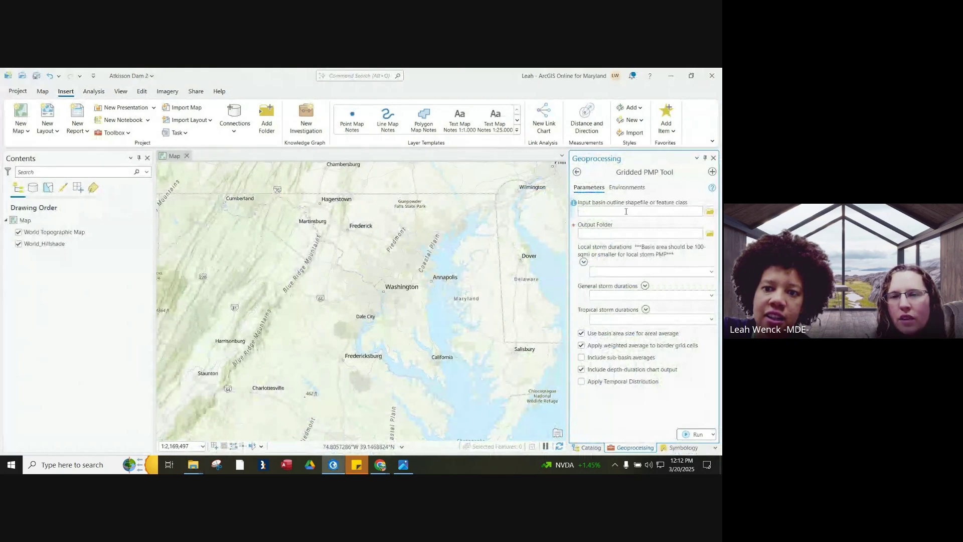
{"action": "left_click", "coordinate": [710, 212]}
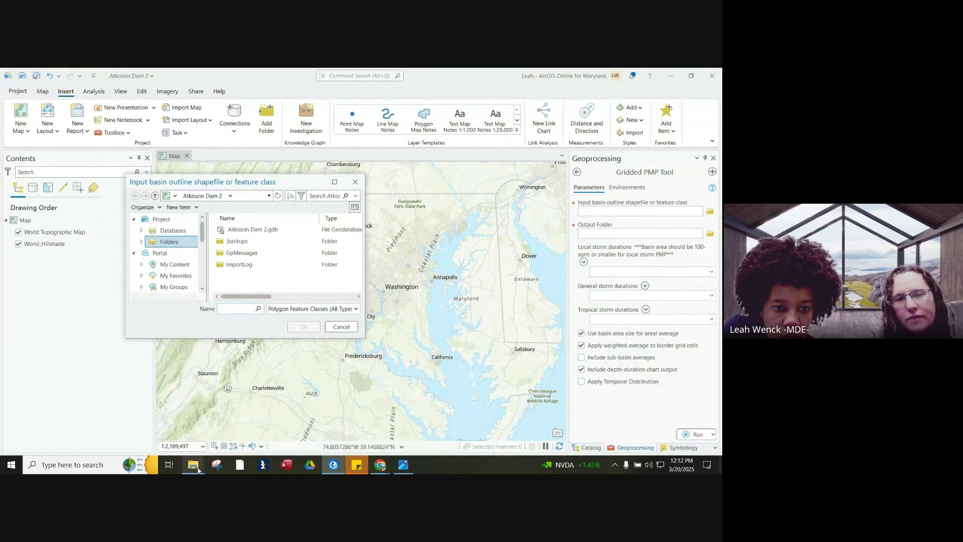
Step: Switch to File Explorer and copy the folder path of the layers folder inside 67Atkisson
{"action": "mouse_move", "coordinate": [198, 471]}
{"action": "mouse_move", "coordinate": [279, 436]}
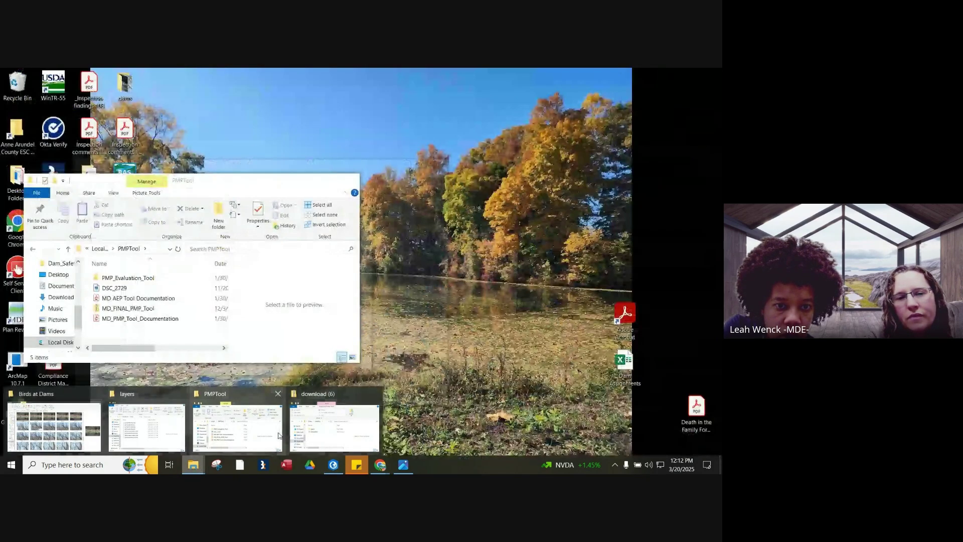
{"action": "left_click", "coordinate": [153, 414]}
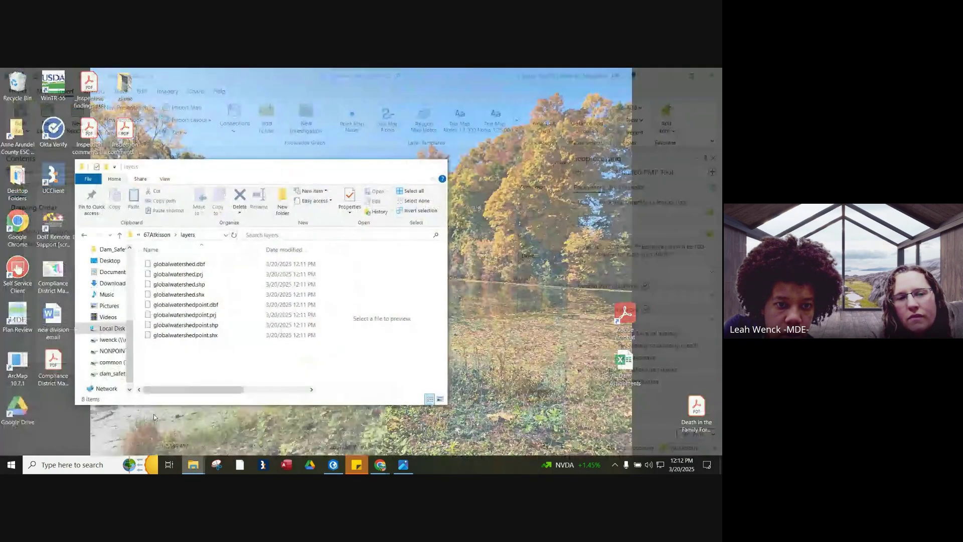
{"action": "left_click", "coordinate": [208, 235]}
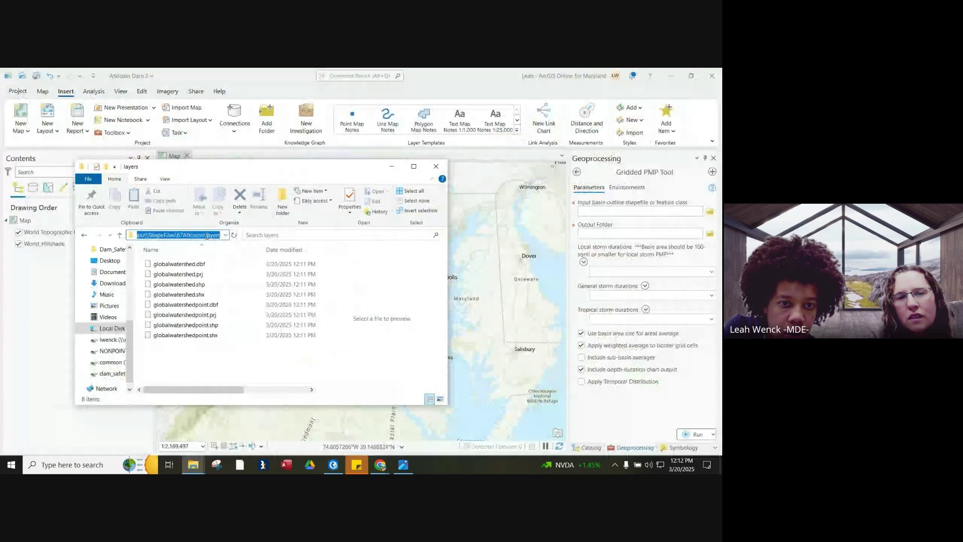
{"action": "right_click", "coordinate": [217, 236]}
{"action": "left_click", "coordinate": [234, 263]}
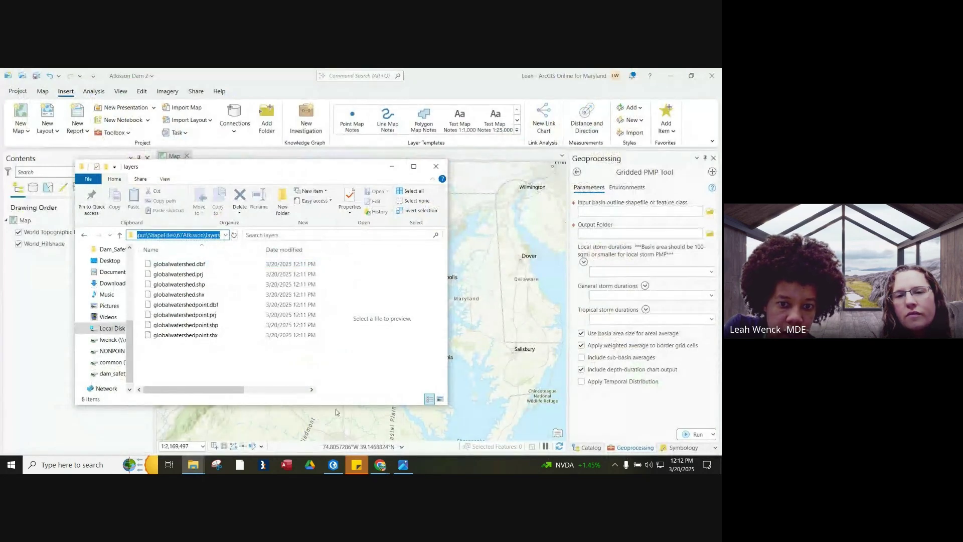
Step: Return to ArcGIS Pro and set the input basin outline to globalwatershed.shp, using the copied 67Atkisson\layers path
{"action": "left_click", "coordinate": [333, 464]}
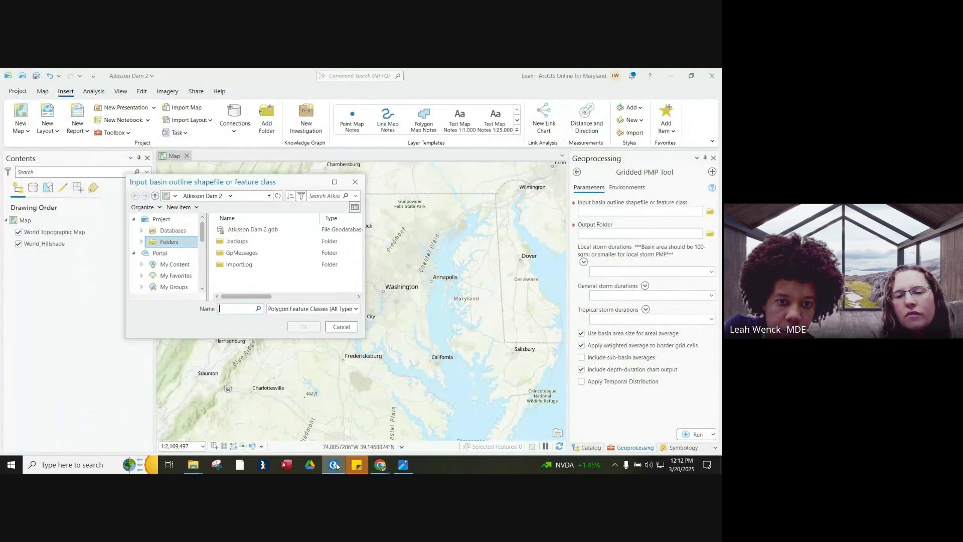
{"action": "left_click", "coordinate": [247, 197]}
{"action": "right_click", "coordinate": [246, 197]}
{"action": "left_click", "coordinate": [276, 236]}
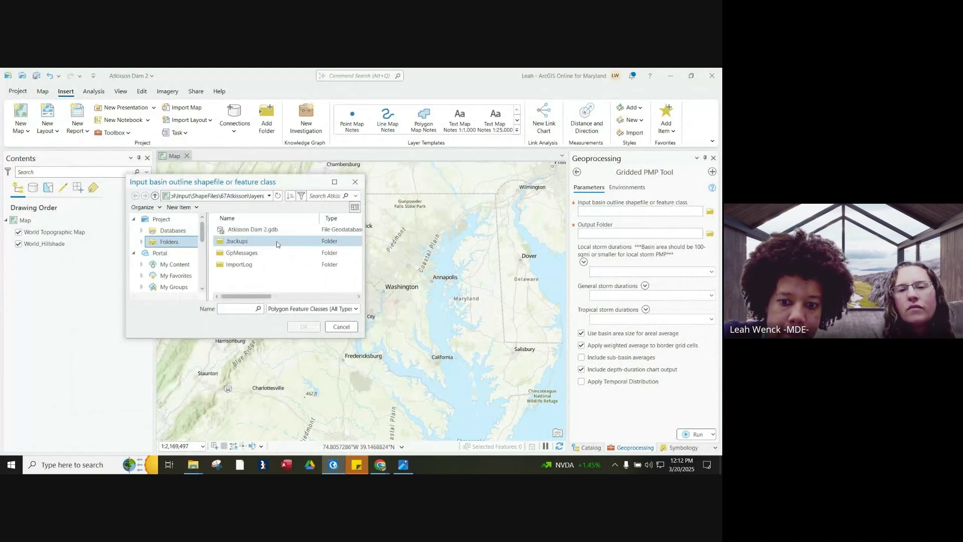
{"action": "key", "text": "Return"}
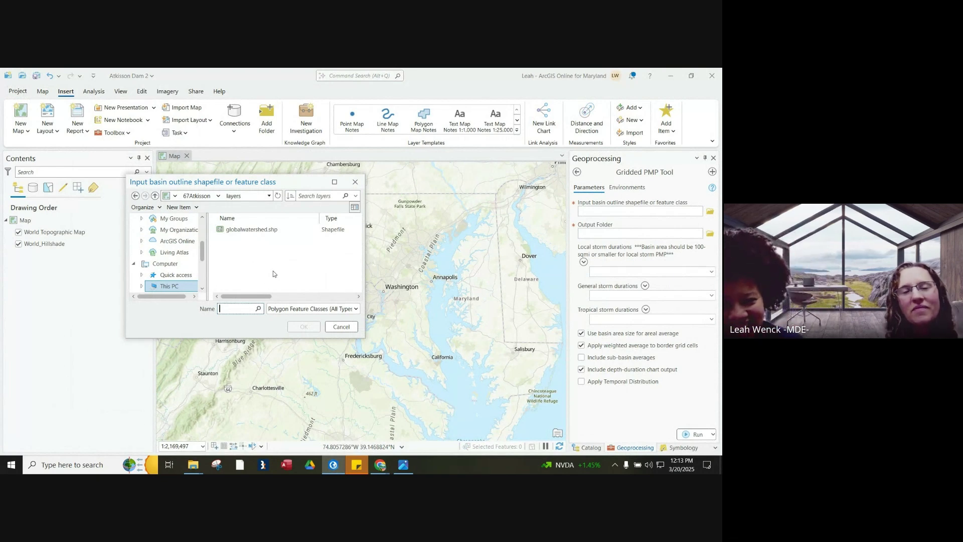
{"action": "left_click", "coordinate": [257, 230]}
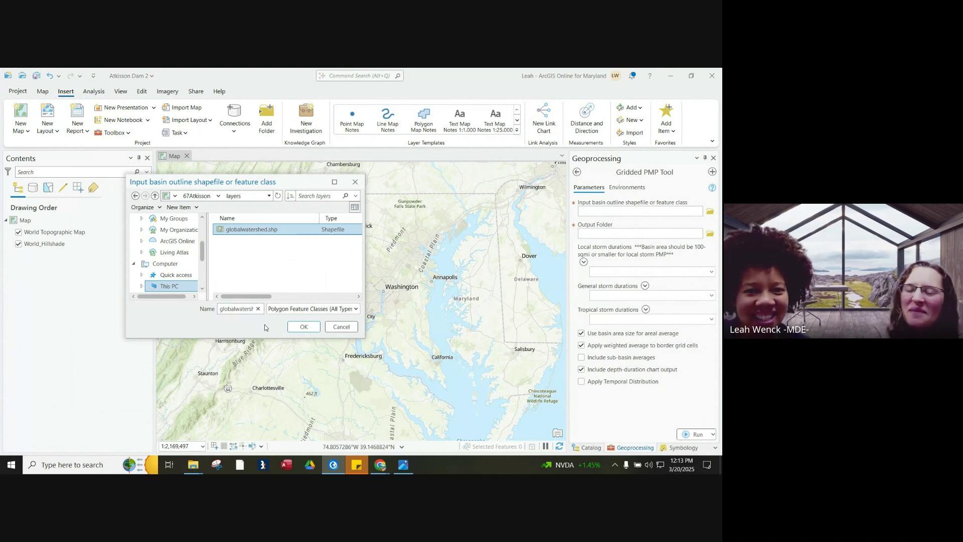
{"action": "left_click", "coordinate": [303, 327]}
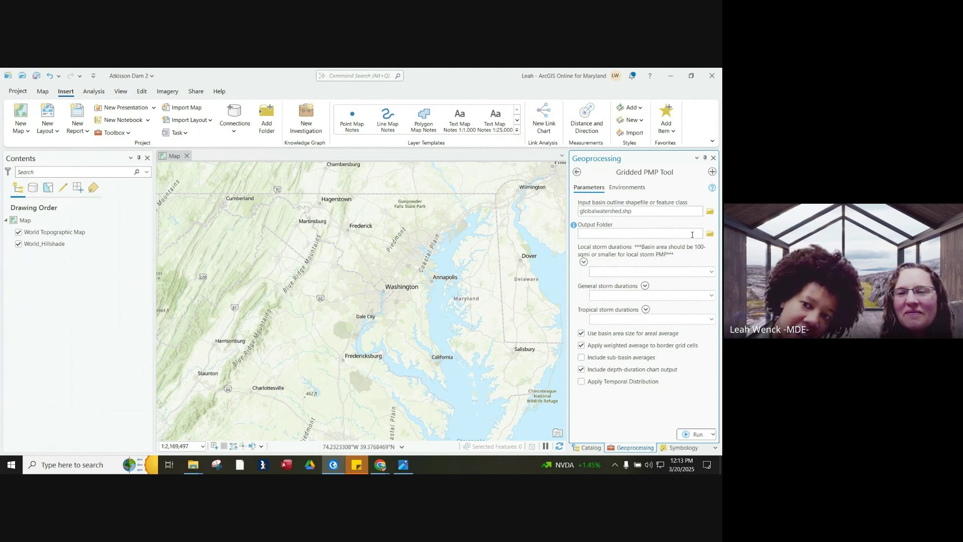
Step: Start browsing for the Gridded PMP Tool's output folder and look through the available locations
{"action": "left_click", "coordinate": [709, 234]}
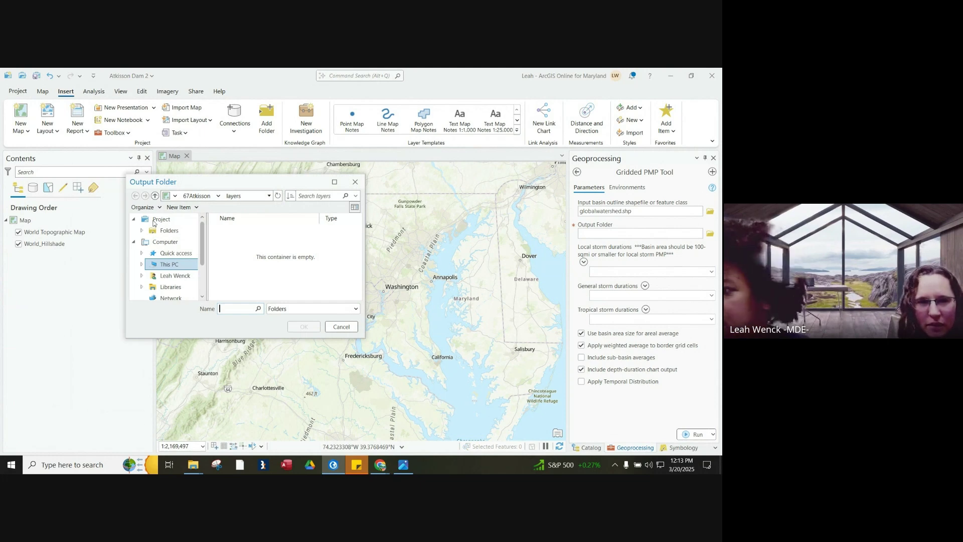
{"action": "left_click", "coordinate": [206, 196]}
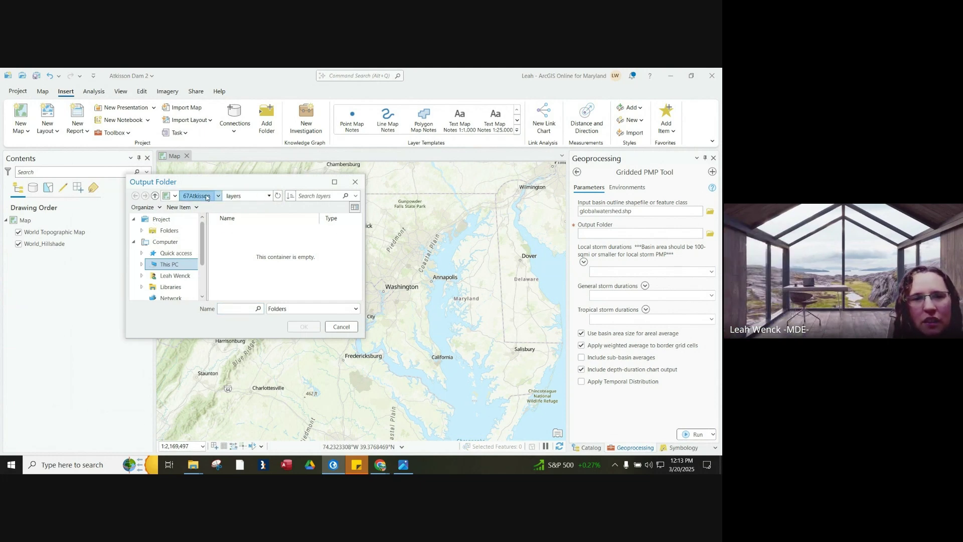
{"action": "left_click", "coordinate": [135, 196]}
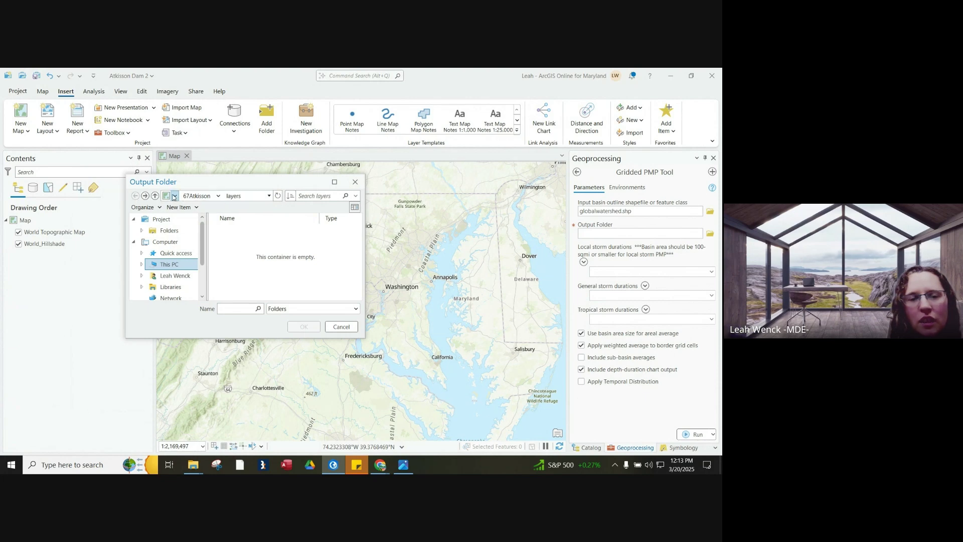
{"action": "scroll", "coordinate": [166, 284], "scroll_direction": "down", "scroll_amount": 1}
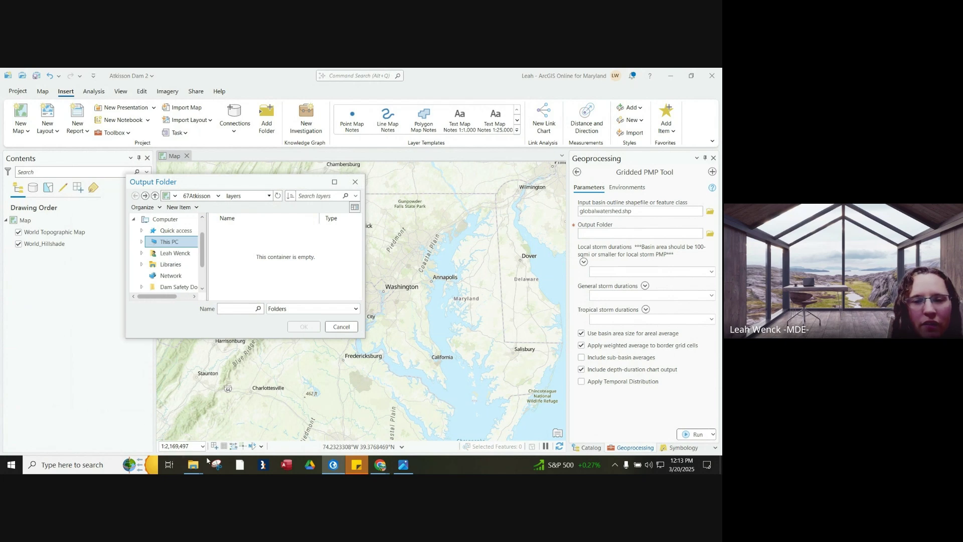
Step: Switch to File Explorer and copy the path of the 67Atkisson folder inside PMPTool\PMP_Evaluation_Tool\Output
{"action": "mouse_move", "coordinate": [188, 468]}
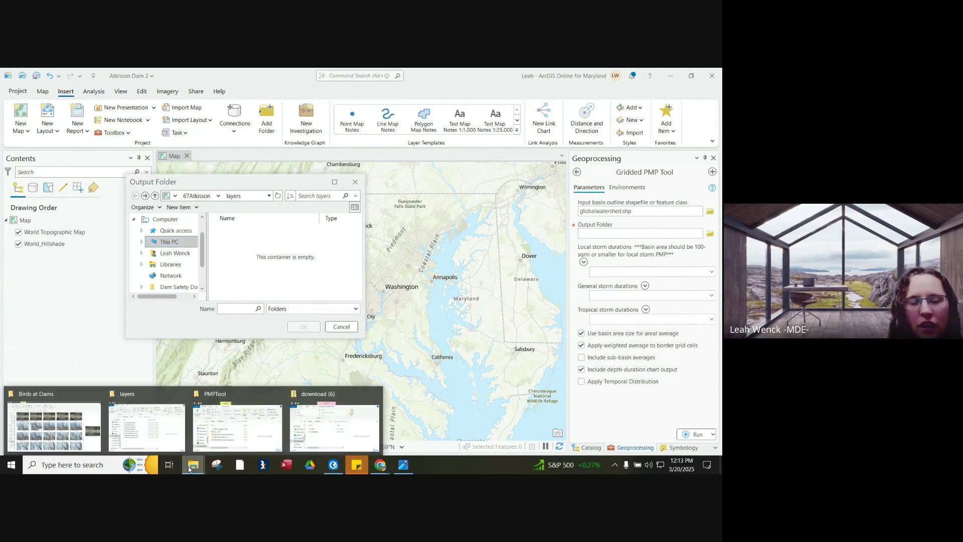
{"action": "left_click", "coordinate": [221, 436]}
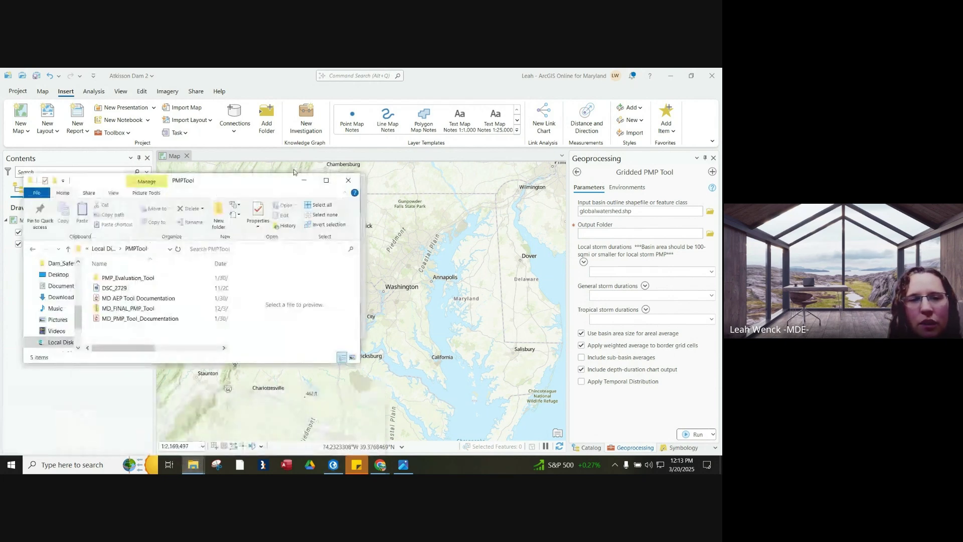
{"action": "left_click", "coordinate": [96, 249]}
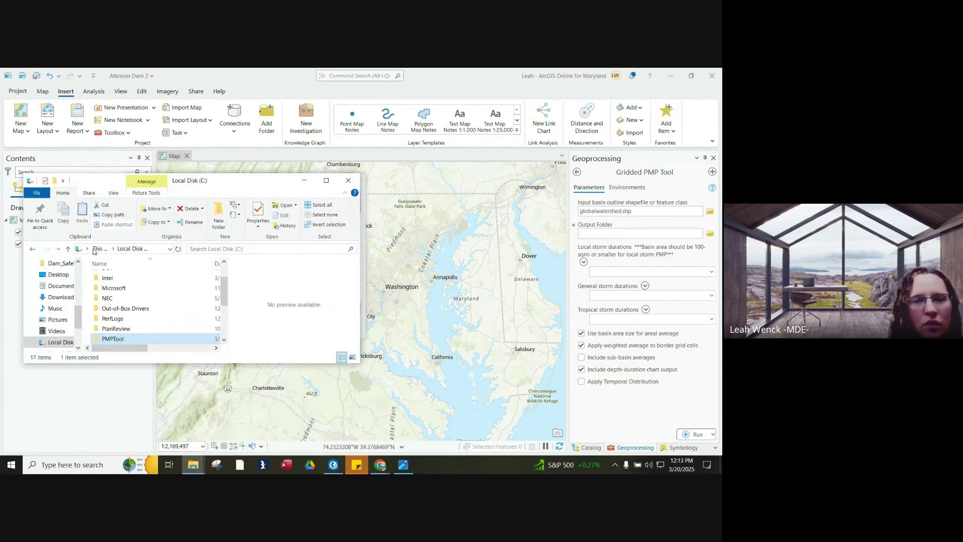
{"action": "double_click", "coordinate": [115, 339]}
{"action": "double_click", "coordinate": [131, 278]}
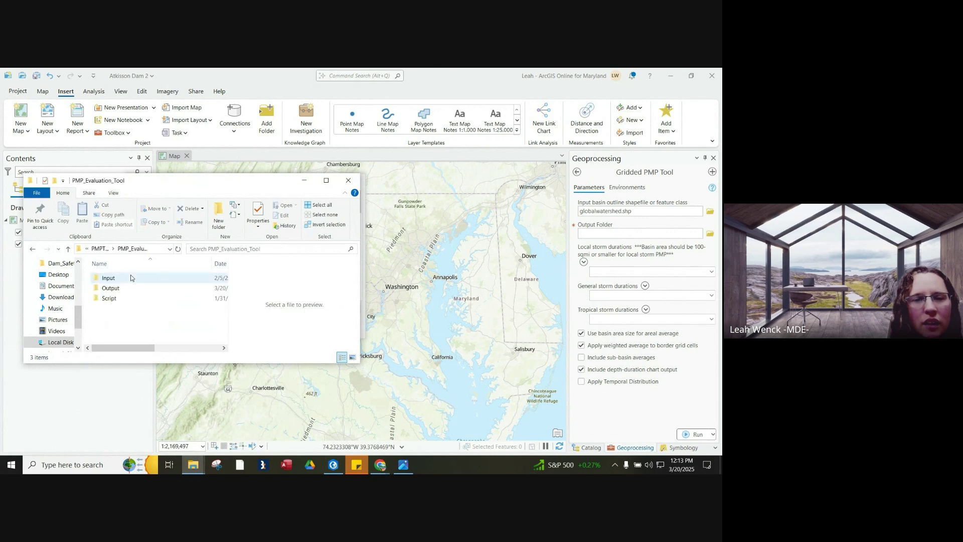
{"action": "double_click", "coordinate": [130, 288]}
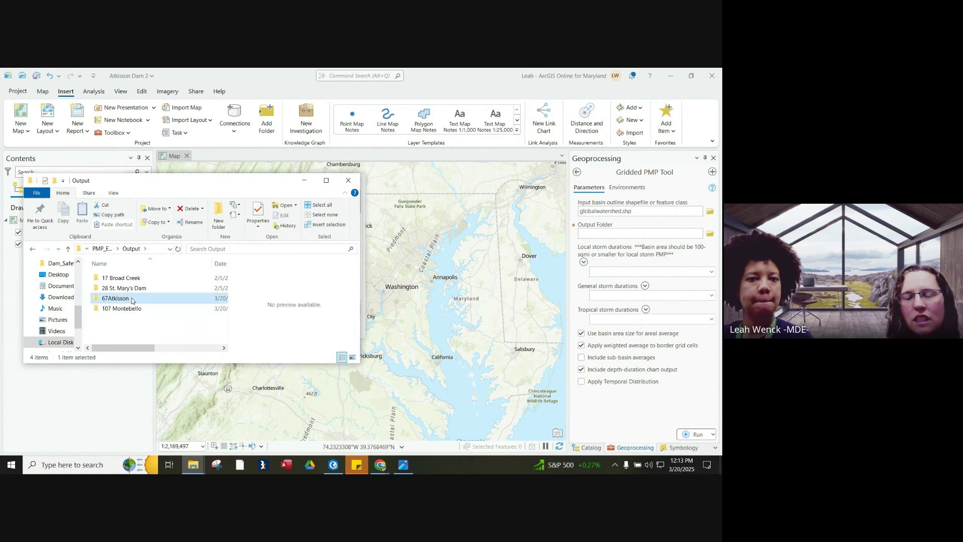
{"action": "double_click", "coordinate": [115, 298]}
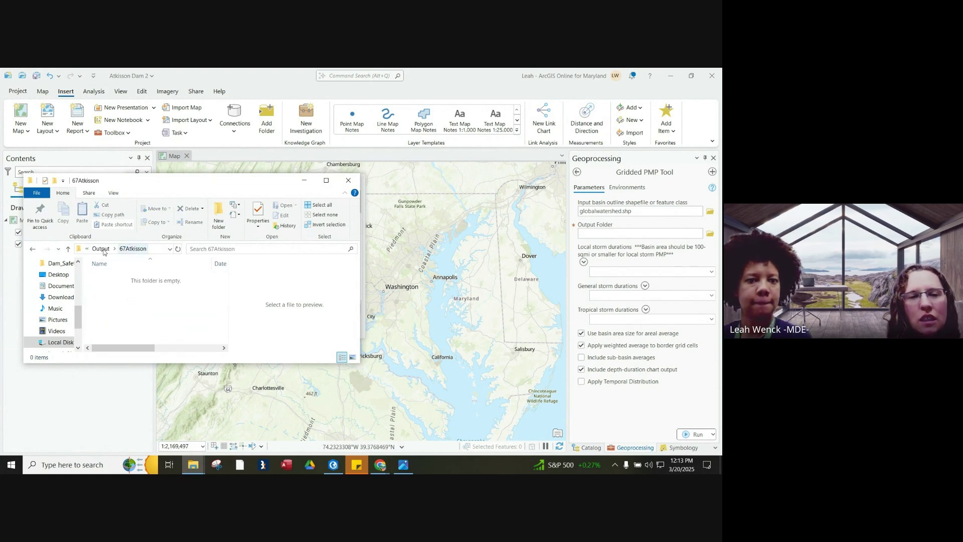
{"action": "left_click", "coordinate": [154, 248]}
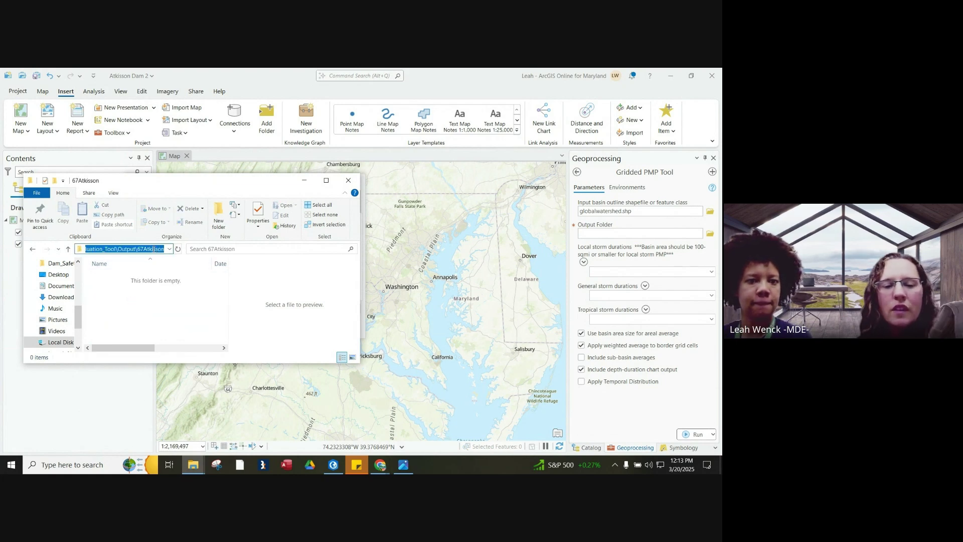
Step: Return to ArcGIS Pro and set the tool's output folder to C:\PMPTool\PMP_Evaluation_Tool\Output\67Atkisson
{"action": "left_click", "coordinate": [601, 235]}
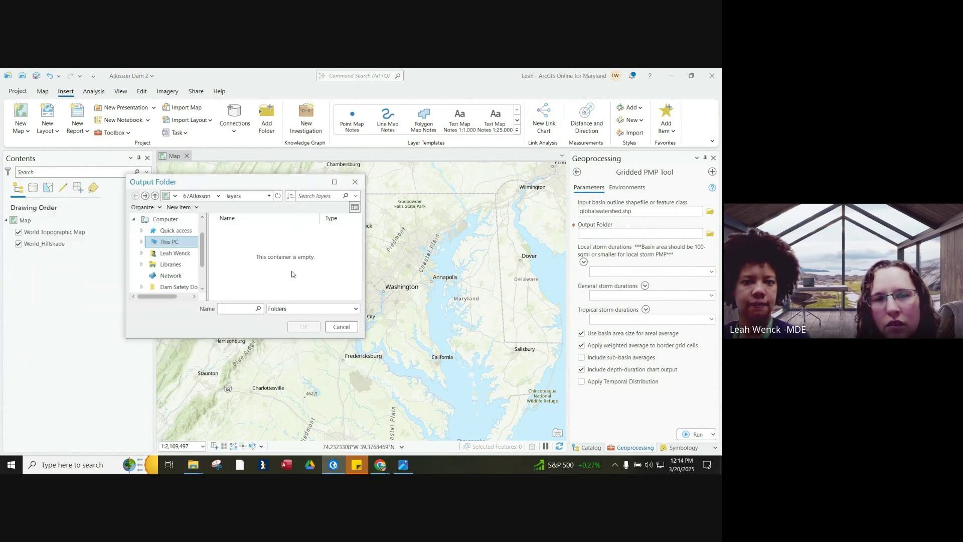
{"action": "left_click", "coordinate": [247, 197]}
{"action": "type", "text": "C:\\PMPTool\\PMP_Evaluation_Tool\\Output\\67Atkisson"}
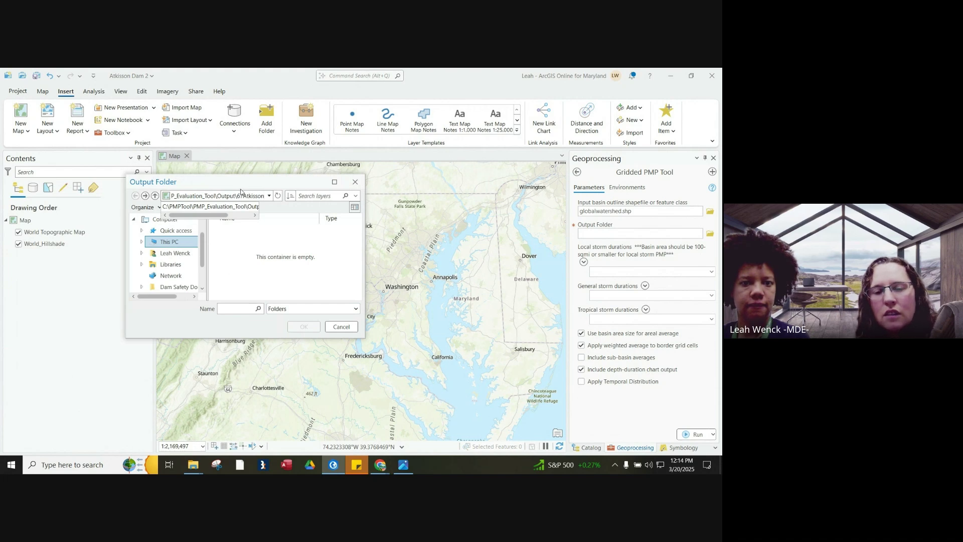
{"action": "key", "text": "Return"}
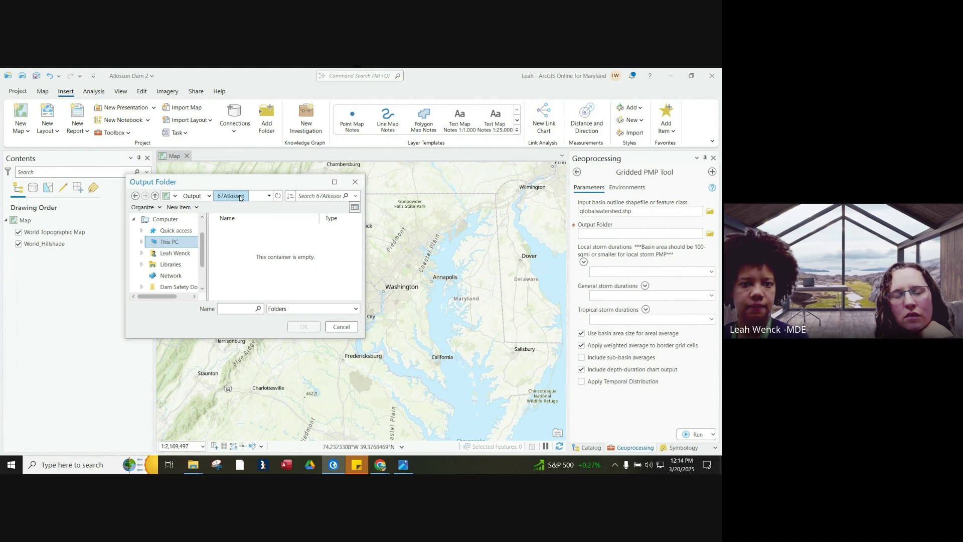
{"action": "left_click", "coordinate": [192, 196]}
{"action": "double_click", "coordinate": [239, 254]}
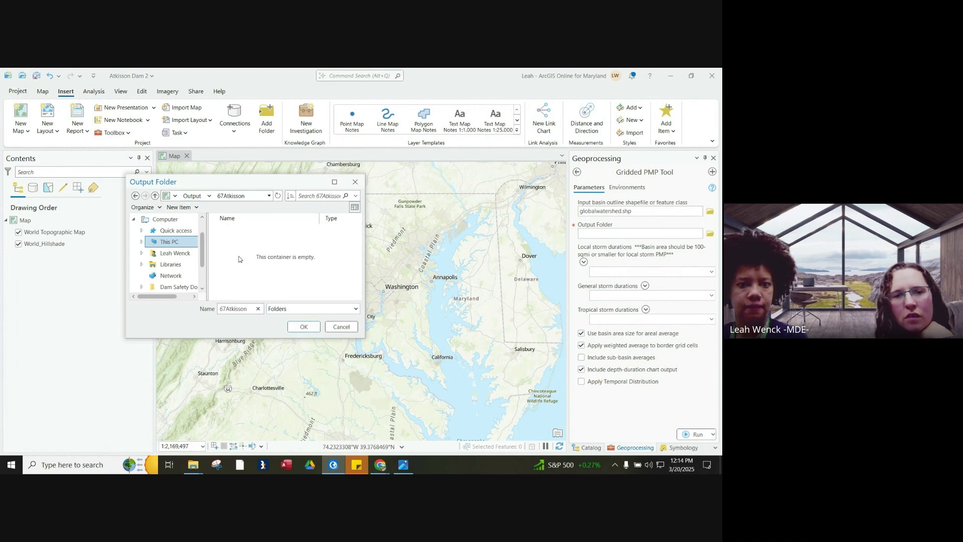
{"action": "left_click", "coordinate": [303, 327]}
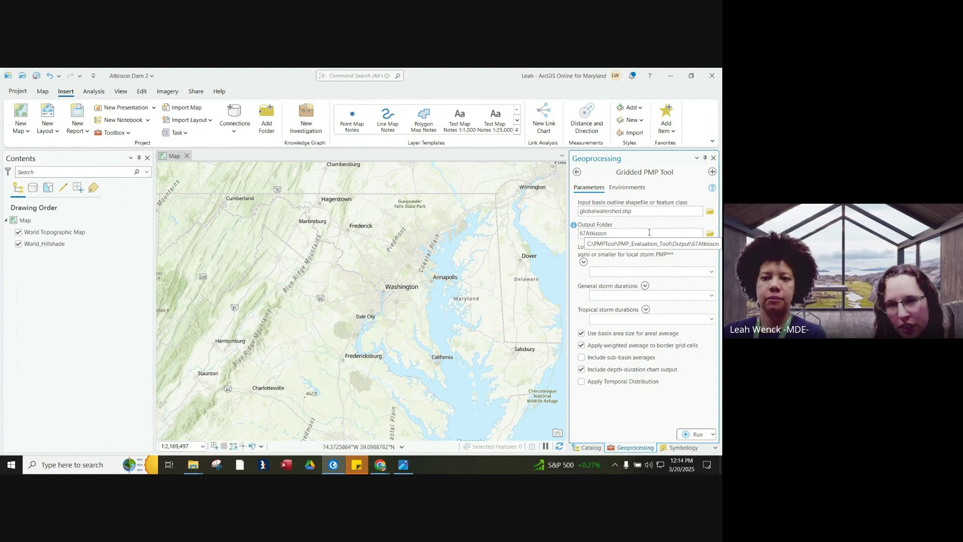
Step: Add the local storm durations 06, 12 and 24 to the Gridded PMP Tool
{"action": "left_click", "coordinate": [712, 272]}
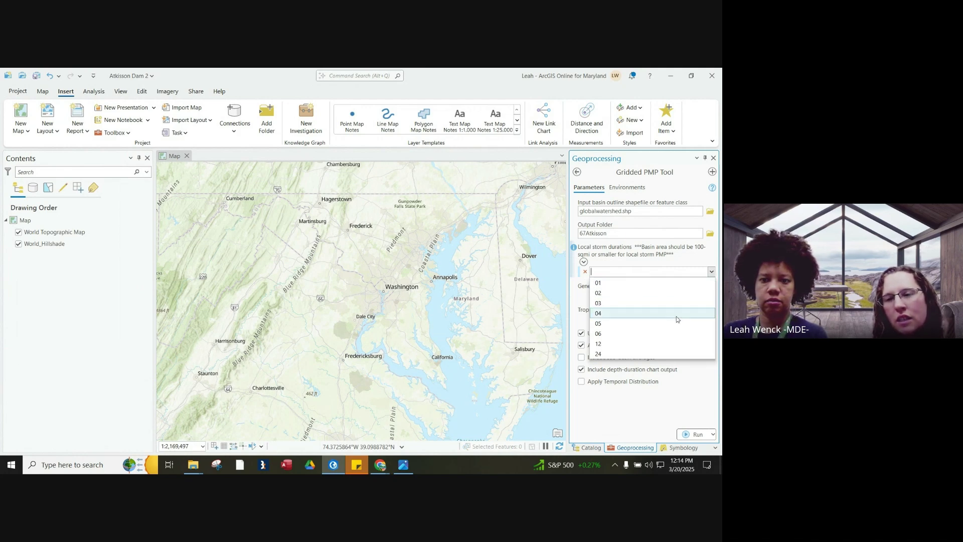
{"action": "left_click", "coordinate": [678, 334]}
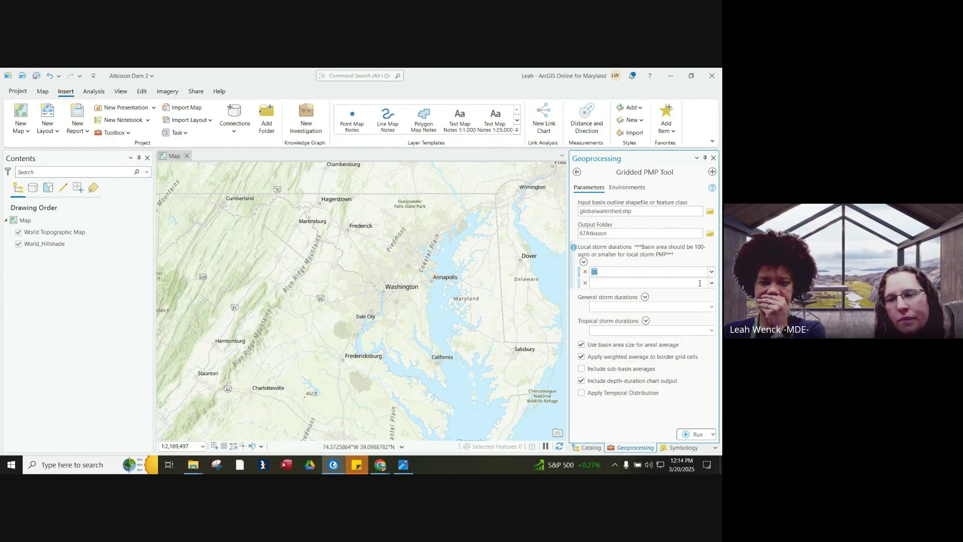
{"action": "left_click", "coordinate": [711, 283]}
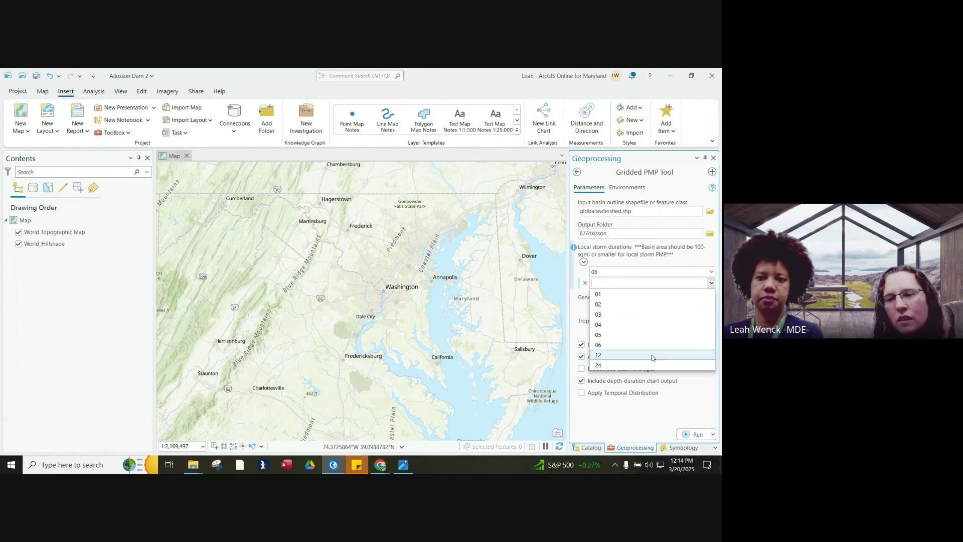
{"action": "left_click", "coordinate": [652, 355]}
{"action": "left_click", "coordinate": [710, 294]}
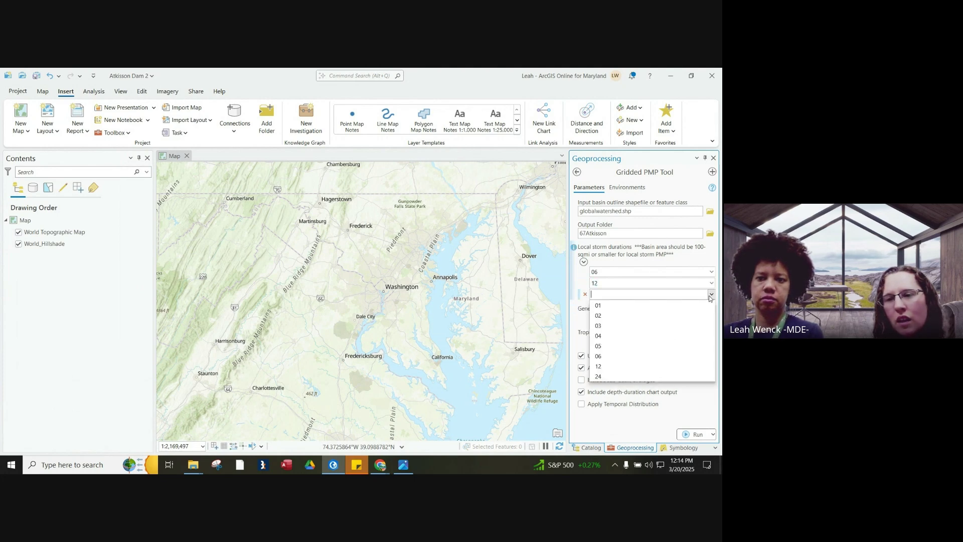
{"action": "left_click", "coordinate": [620, 381]}
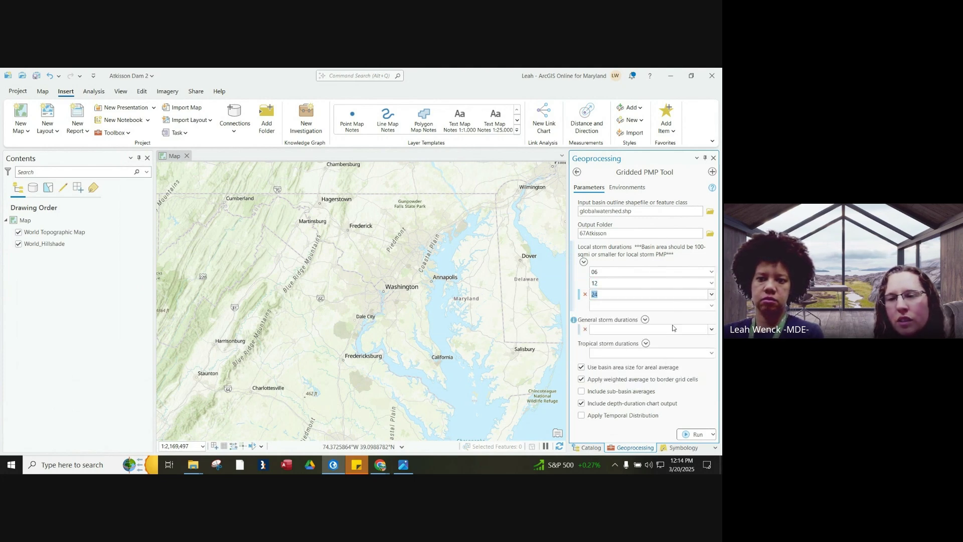
Step: Add the general storm durations 06, 12 and 24 to the Gridded PMP Tool
{"action": "left_click", "coordinate": [711, 329]}
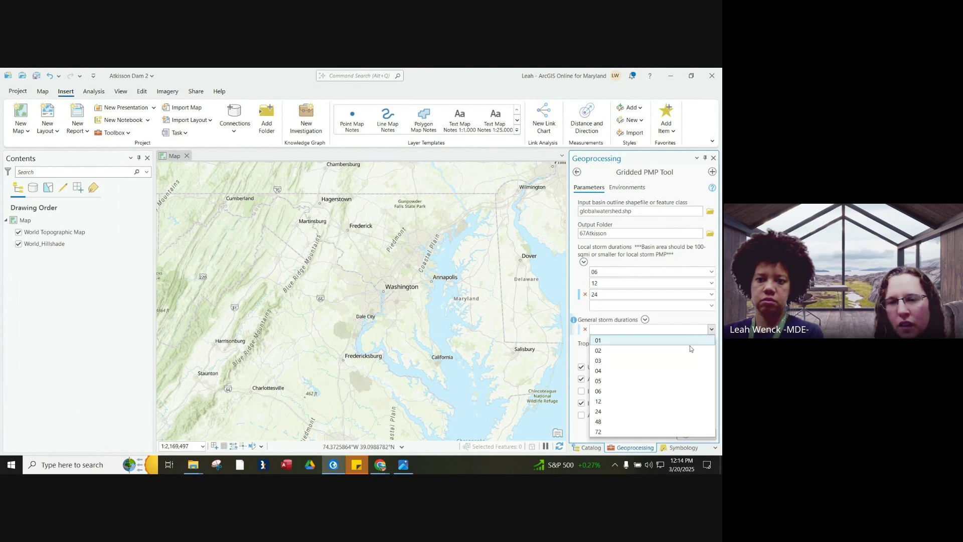
{"action": "left_click", "coordinate": [685, 389]}
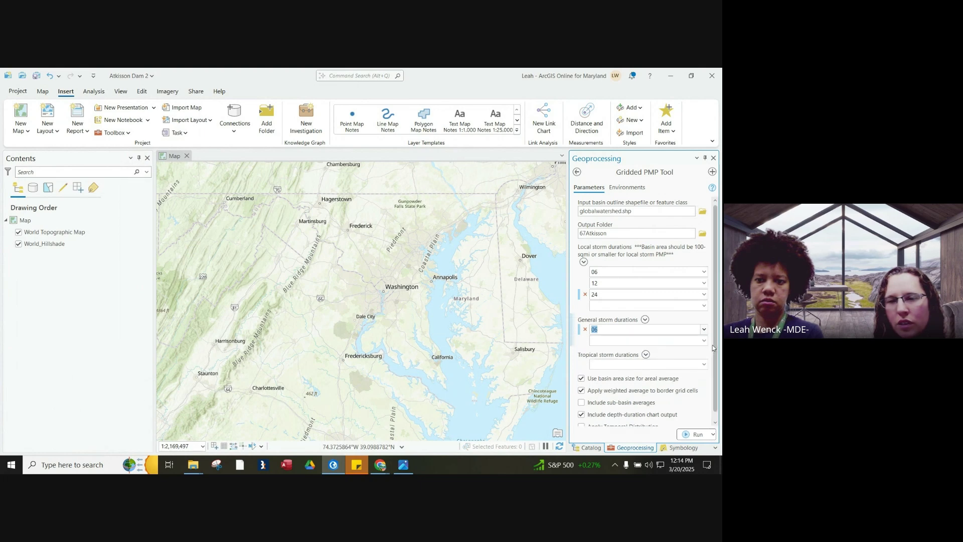
{"action": "left_click", "coordinate": [704, 341]}
{"action": "left_click", "coordinate": [638, 413]}
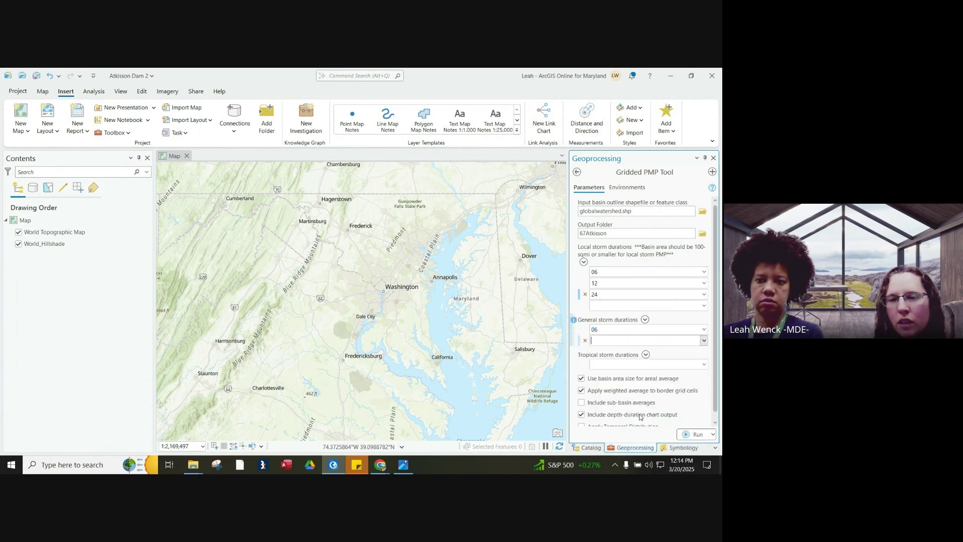
{"action": "left_click", "coordinate": [704, 352]}
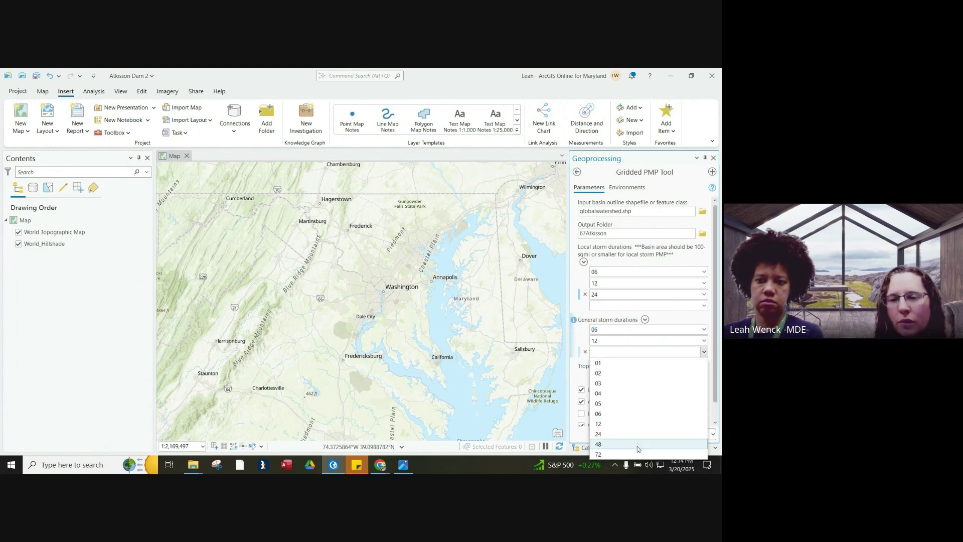
{"action": "left_click", "coordinate": [639, 433]}
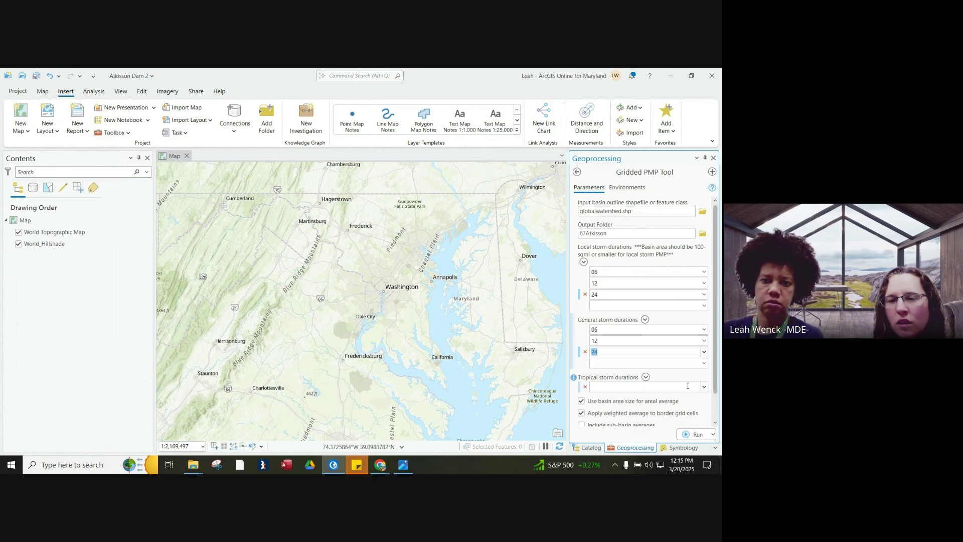
Step: Add the tropical storm durations 06, 12 and 24 to the Gridded PMP Tool
{"action": "scroll", "coordinate": [717, 380], "scroll_direction": "down", "scroll_amount": 2}
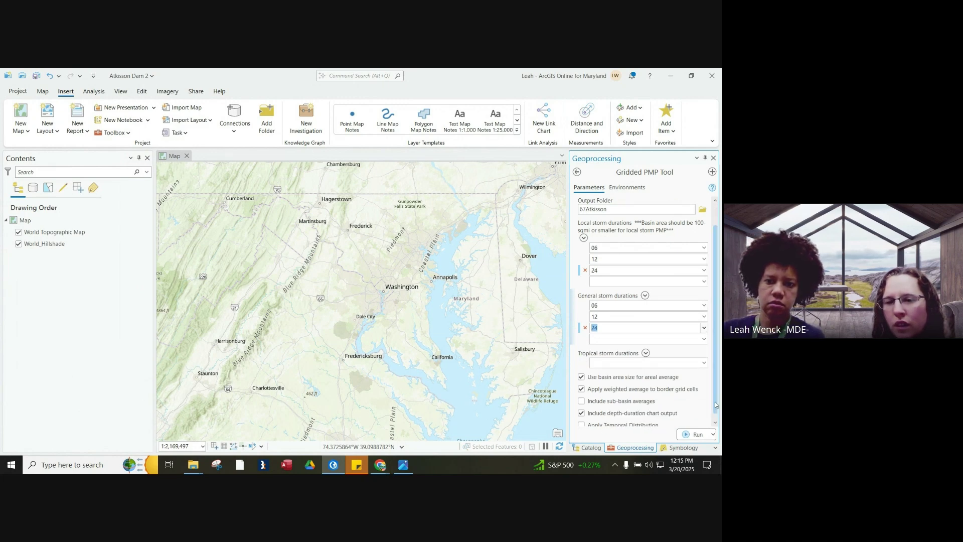
{"action": "left_click", "coordinate": [704, 359]}
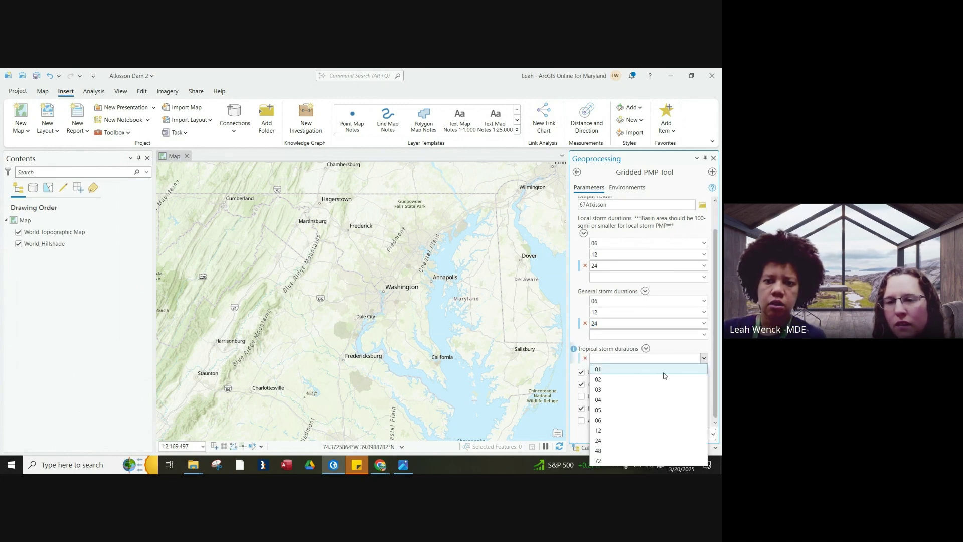
{"action": "left_click", "coordinate": [650, 419]}
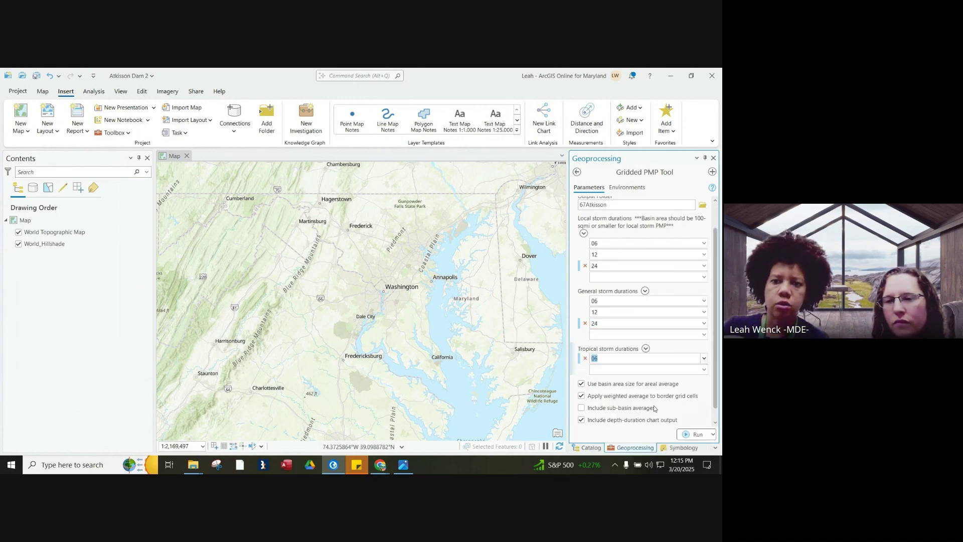
{"action": "left_click", "coordinate": [703, 372]}
{"action": "type", "text": "04"}
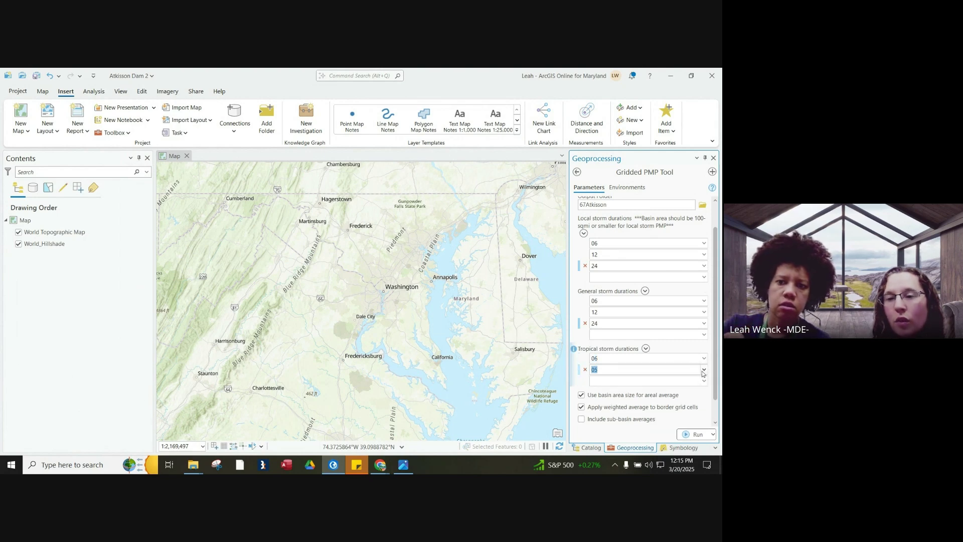
{"action": "scroll", "coordinate": [703, 372], "scroll_direction": "up", "scroll_amount": 1}
{"action": "left_click", "coordinate": [666, 371]}
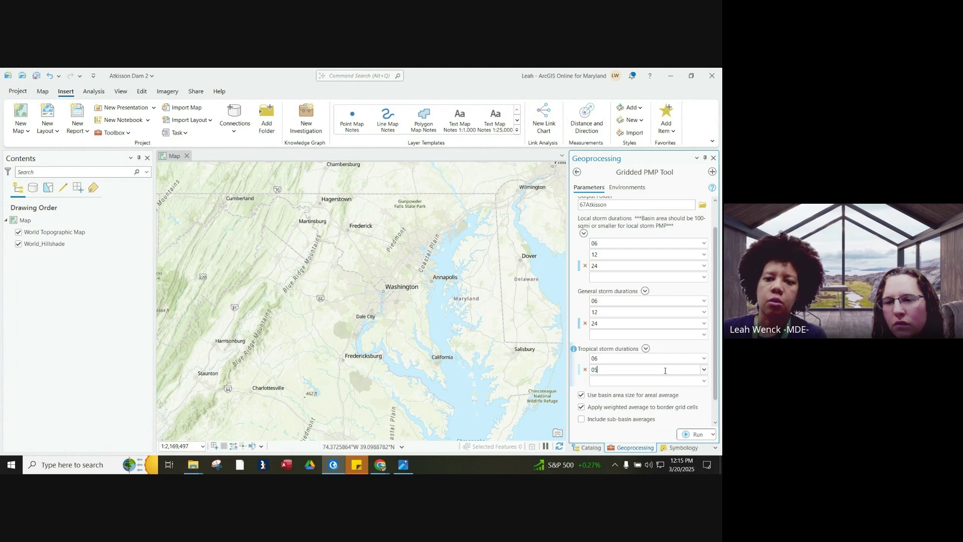
{"action": "left_click", "coordinate": [704, 370]}
{"action": "left_click", "coordinate": [659, 329]}
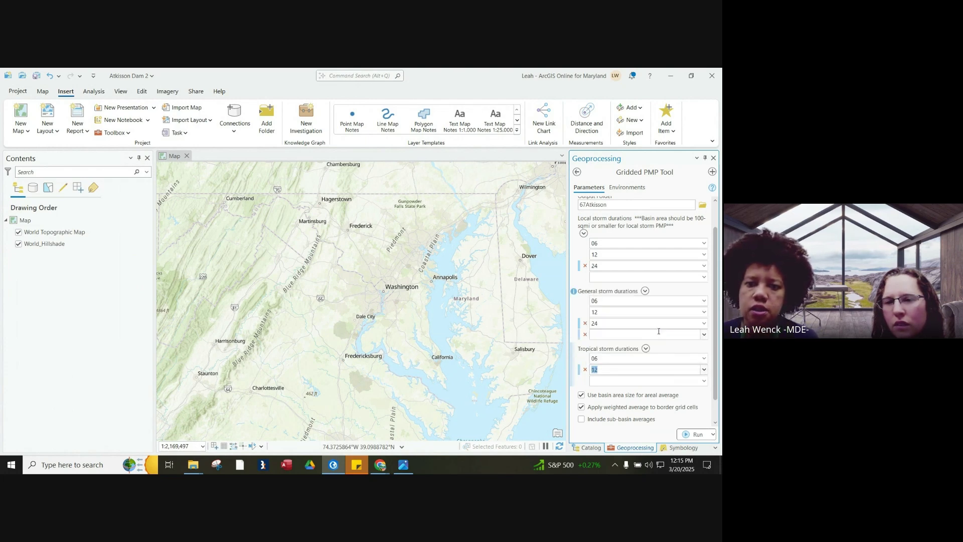
{"action": "left_click", "coordinate": [704, 382]}
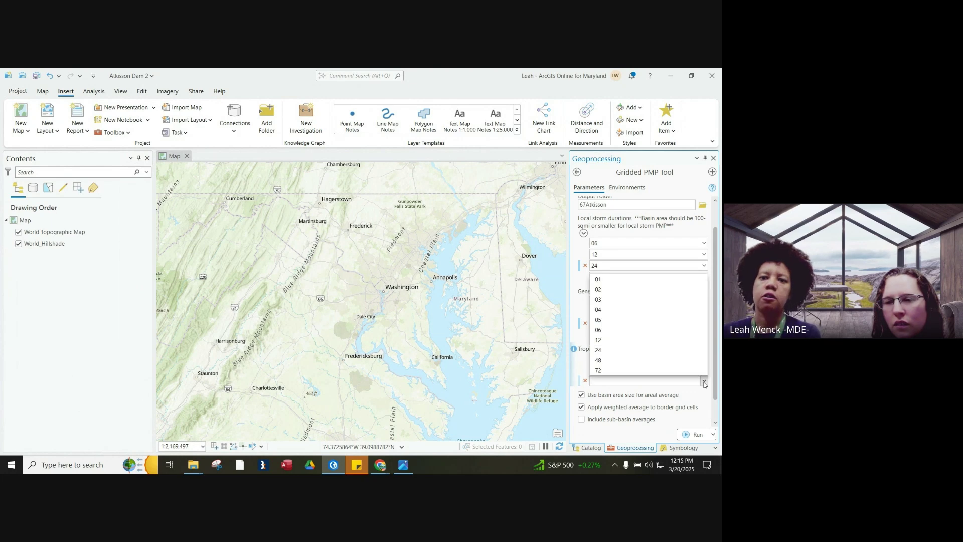
{"action": "left_click", "coordinate": [648, 353]}
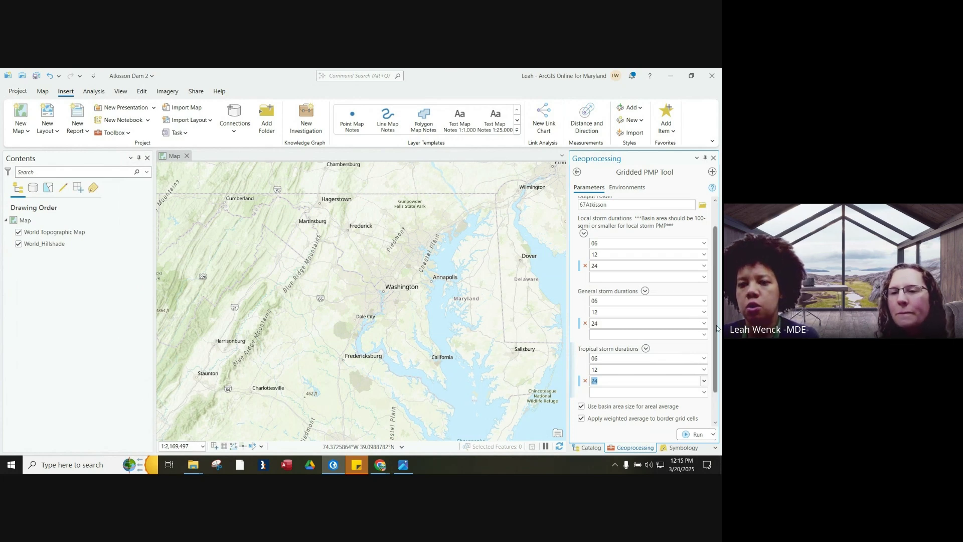
{"action": "left_click_drag", "start_coordinate": [714, 327], "coordinate": [716, 330]}
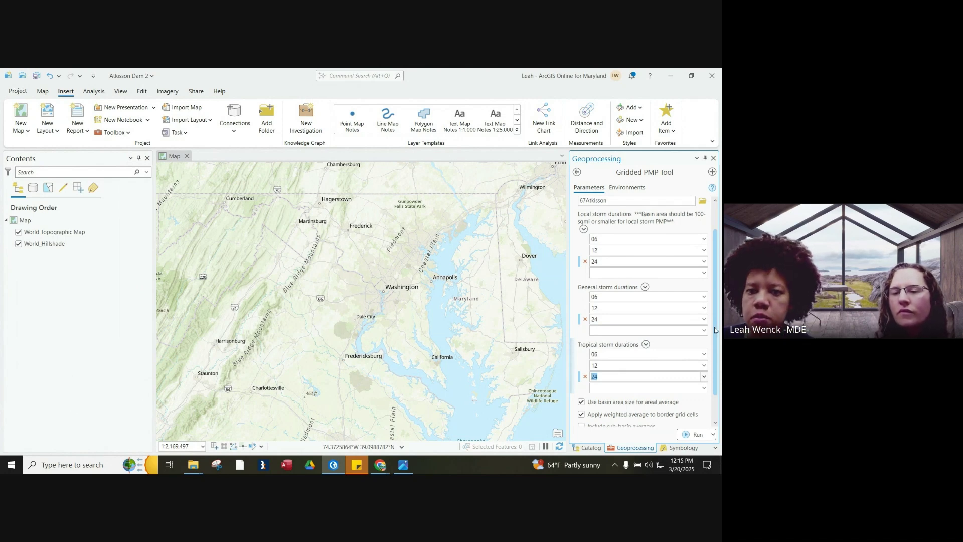
Step: Try including sub-basin averages in the Gridded PMP Tool, check the available sub-basin fields, and turn the option off again
{"action": "left_click_drag", "start_coordinate": [715, 330], "coordinate": [709, 381]}
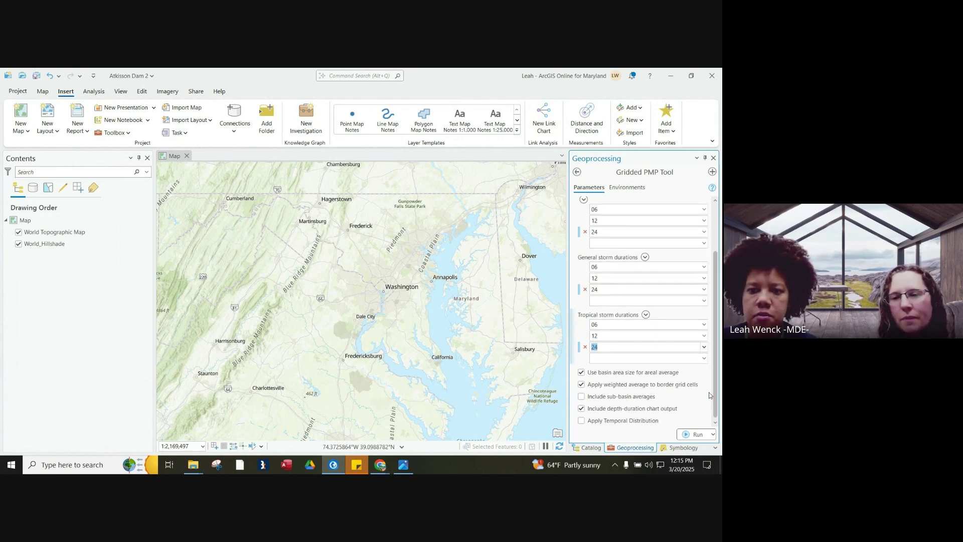
{"action": "left_click", "coordinate": [580, 397]}
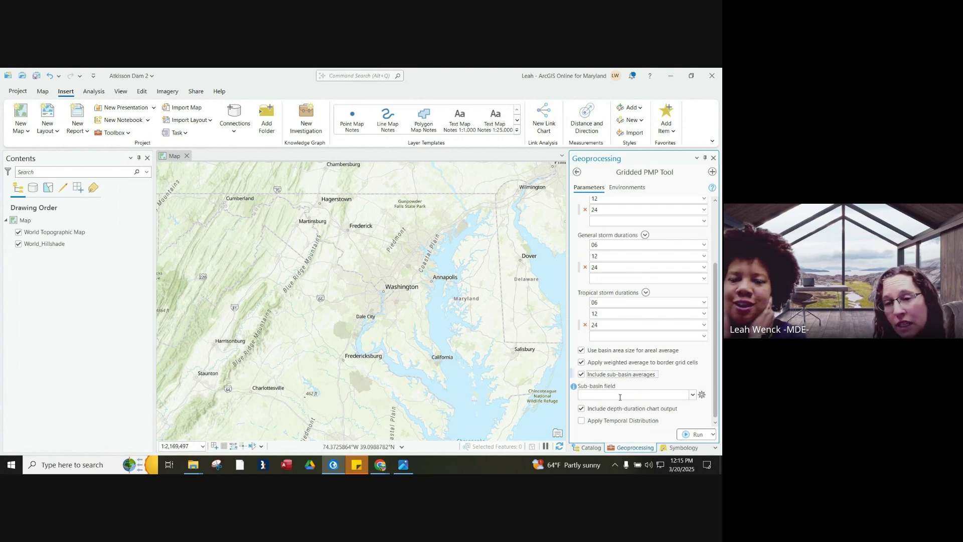
{"action": "left_click", "coordinate": [692, 395]}
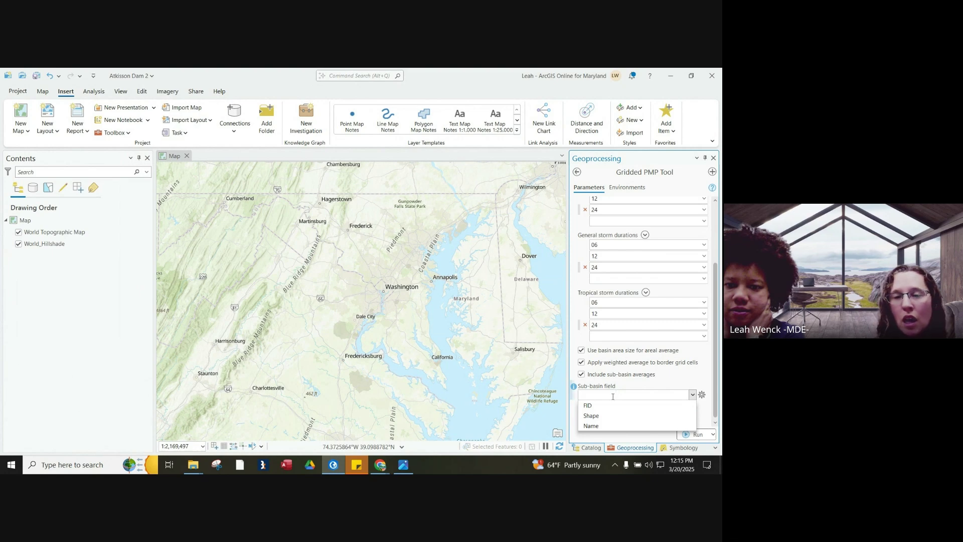
{"action": "left_click", "coordinate": [664, 379]}
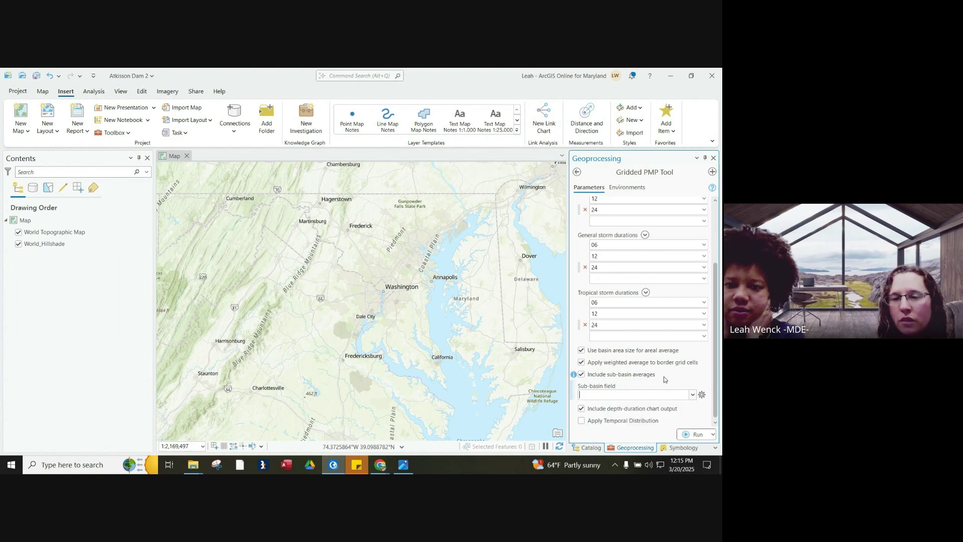
{"action": "left_click", "coordinate": [582, 374]}
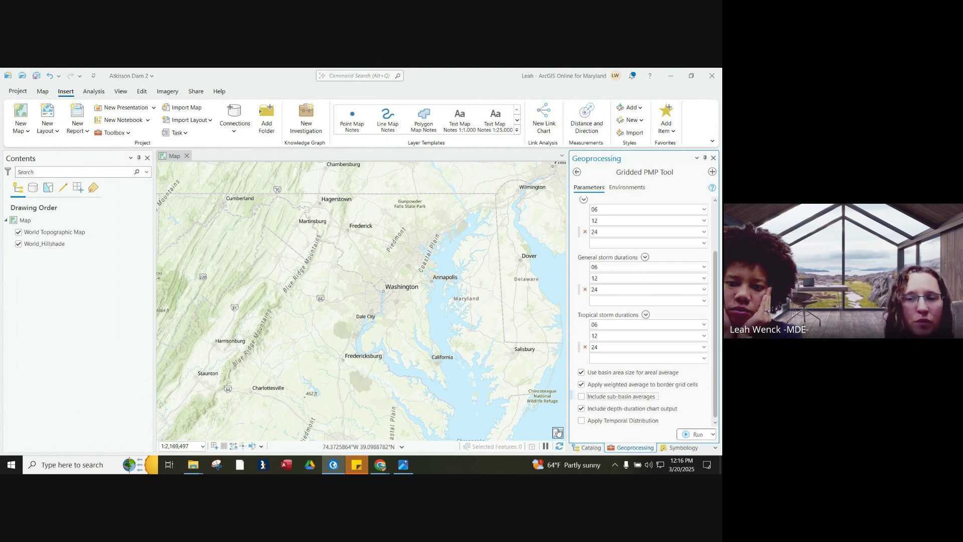
Step: Turn on Apply Temporal Distribution and run the Gridded PMP Tool
{"action": "mouse_move", "coordinate": [575, 425]}
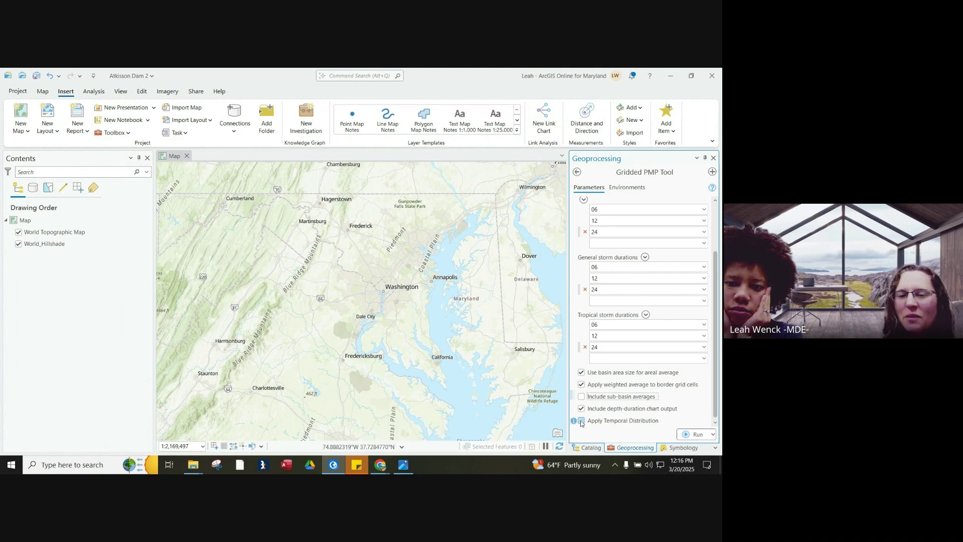
{"action": "left_click", "coordinate": [581, 420]}
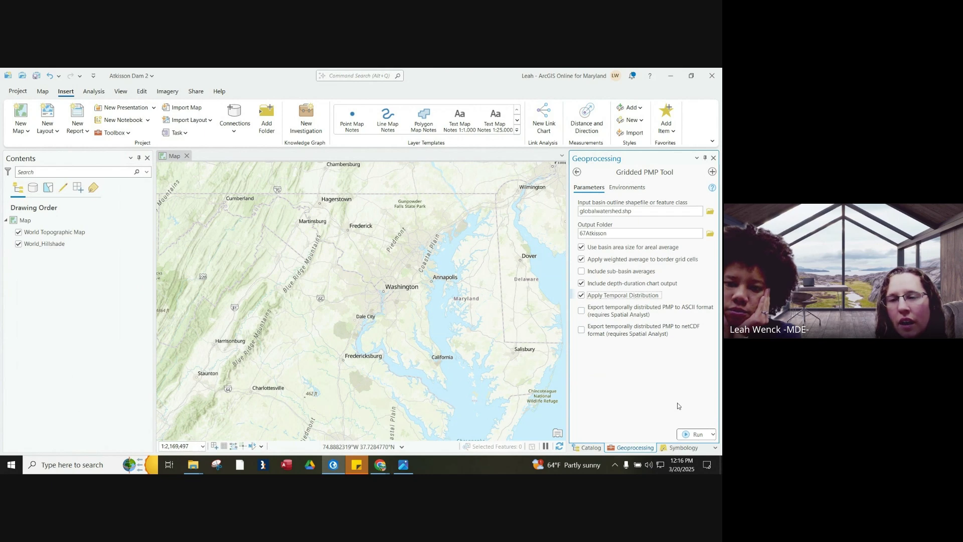
{"action": "left_click", "coordinate": [692, 435]}
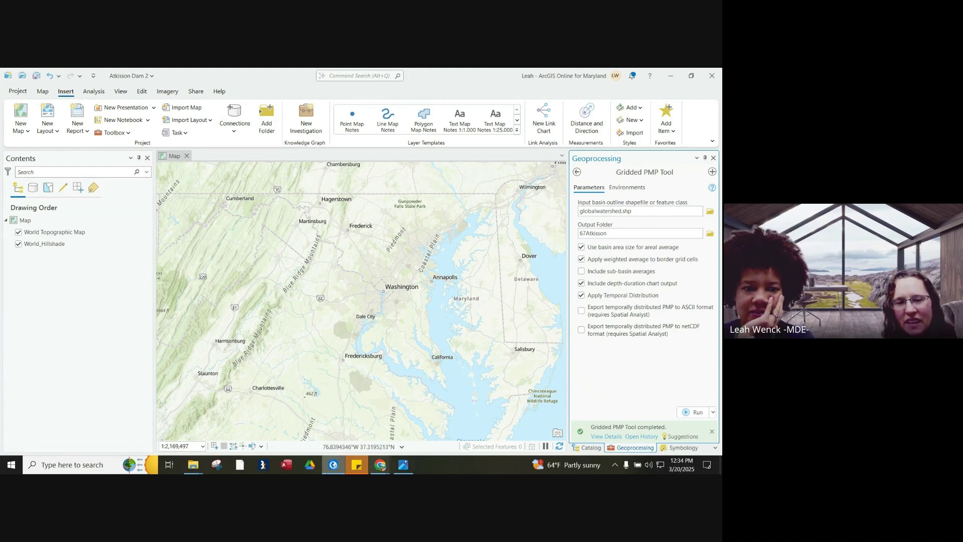
Step: Switch to File Explorer and open General_PMP_Basin_Average_45sqmi from the CSV folder of the General output in 67Atkisson
{"action": "mouse_move", "coordinate": [197, 469]}
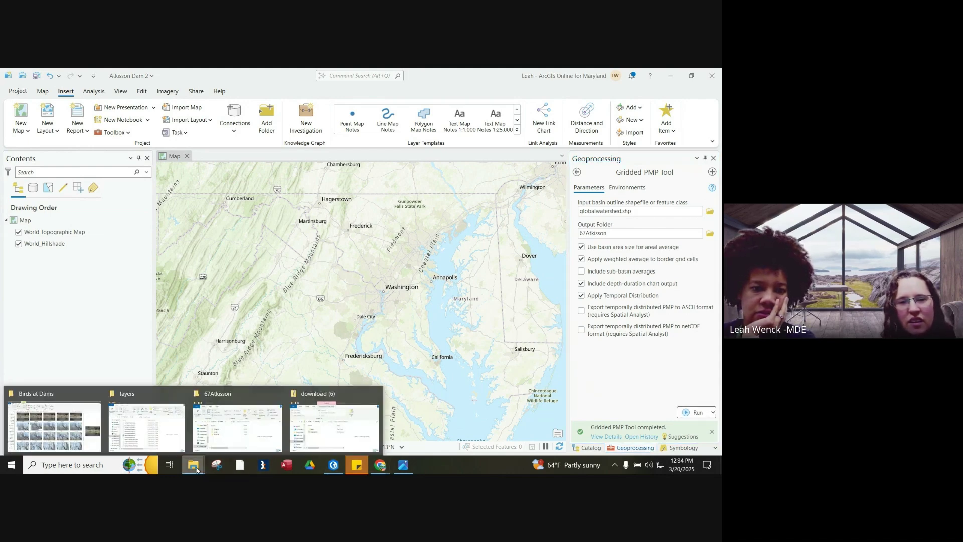
{"action": "left_click", "coordinate": [228, 400]}
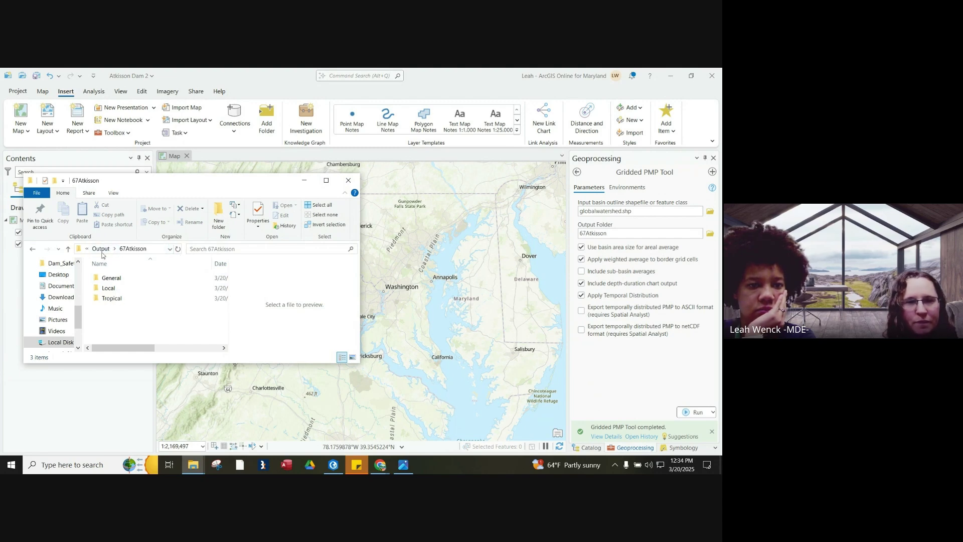
{"action": "left_click", "coordinate": [109, 280]}
{"action": "double_click", "coordinate": [110, 282]}
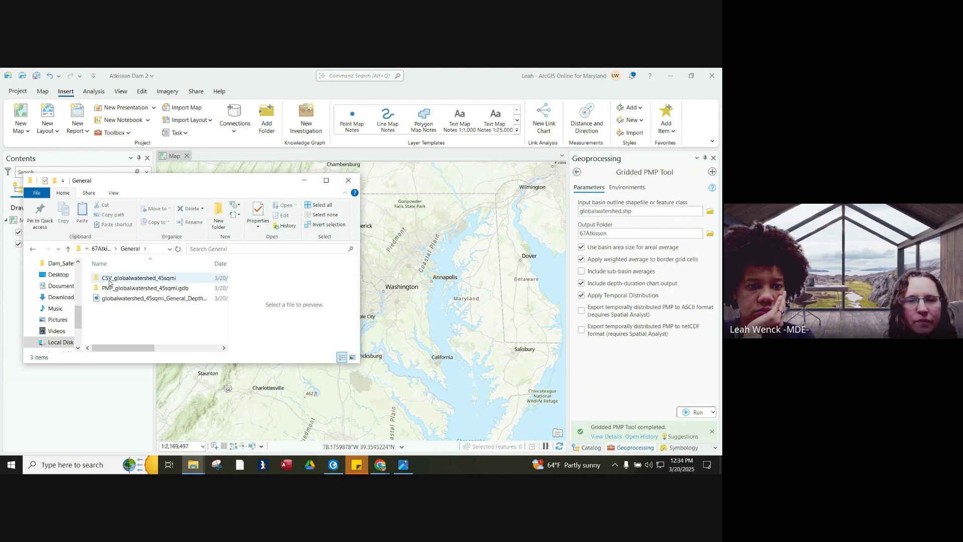
{"action": "double_click", "coordinate": [109, 278]}
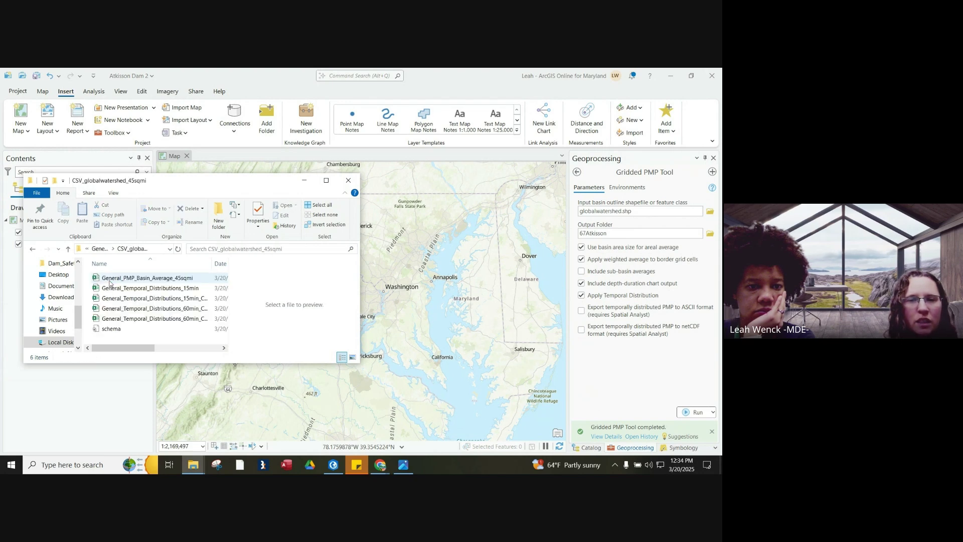
{"action": "left_click", "coordinate": [109, 281]}
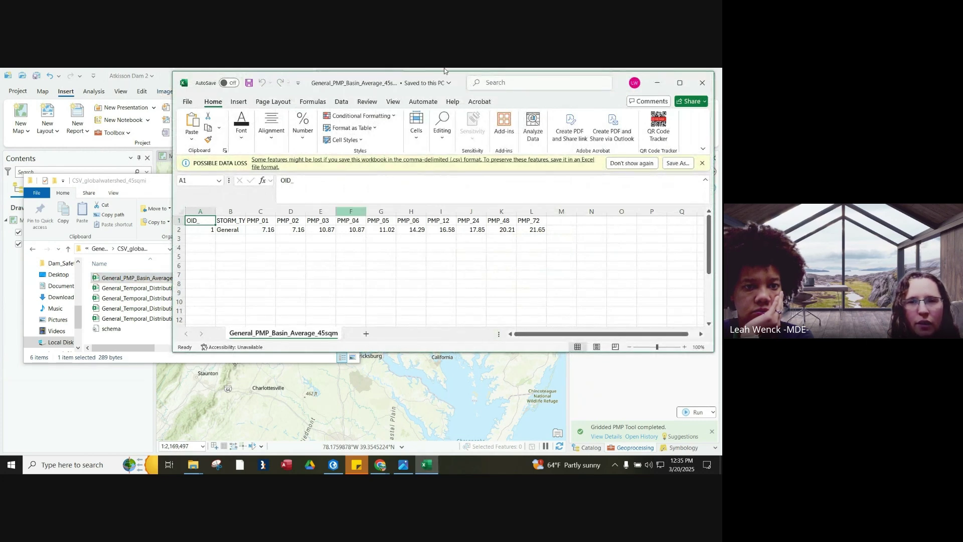
{"action": "left_click_drag", "start_coordinate": [608, 82], "coordinate": [610, 78]}
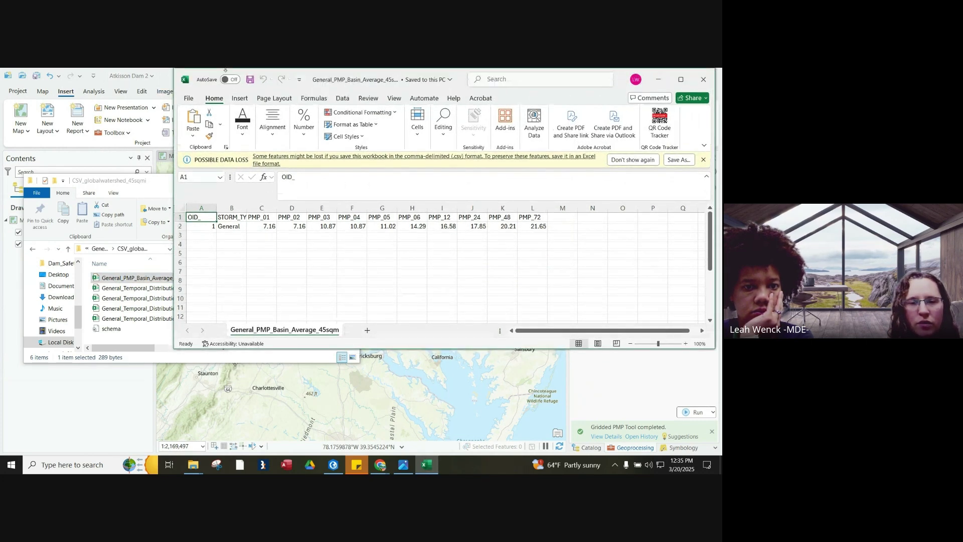
Step: Return to the 67Atkisson output folder and open Local_PMP_Basin_Average_45sqmi from the CSV folder of the Local output
{"action": "left_click", "coordinate": [162, 85]}
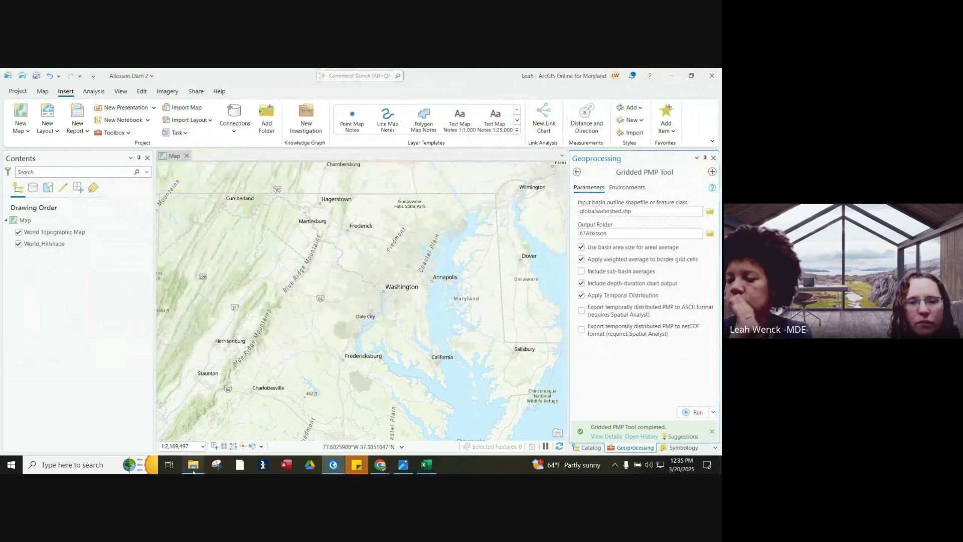
{"action": "mouse_move", "coordinate": [192, 469]}
{"action": "left_click", "coordinate": [237, 425]}
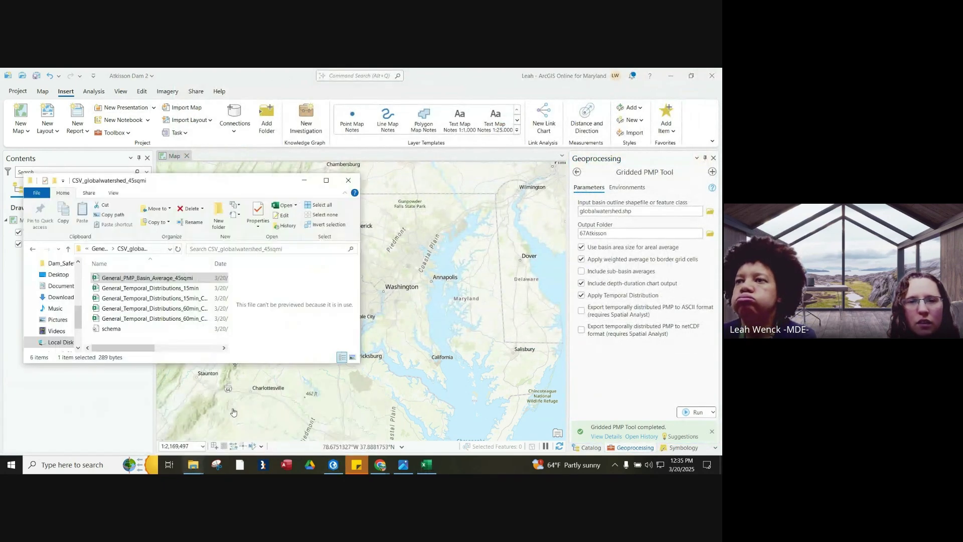
{"action": "left_click", "coordinate": [100, 249]}
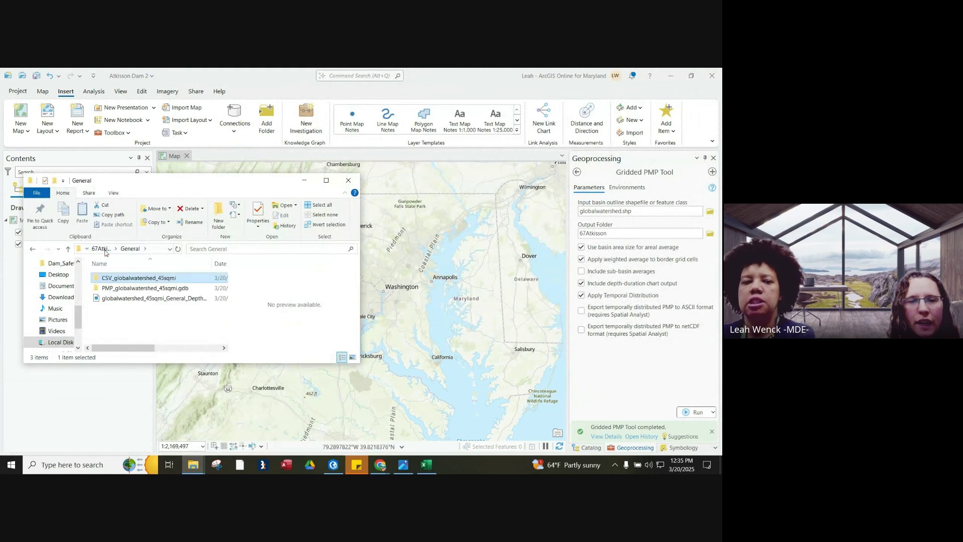
{"action": "left_click", "coordinate": [100, 248]}
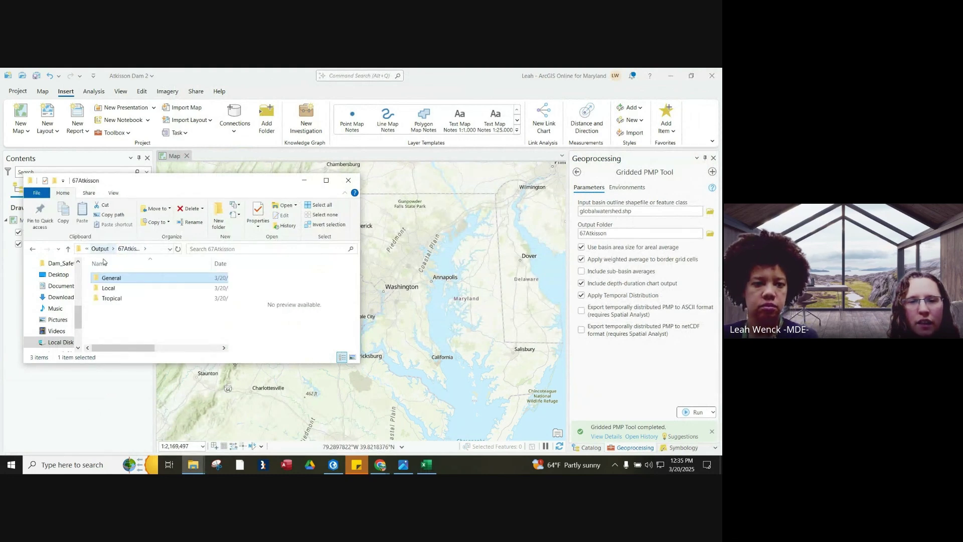
{"action": "double_click", "coordinate": [112, 289]}
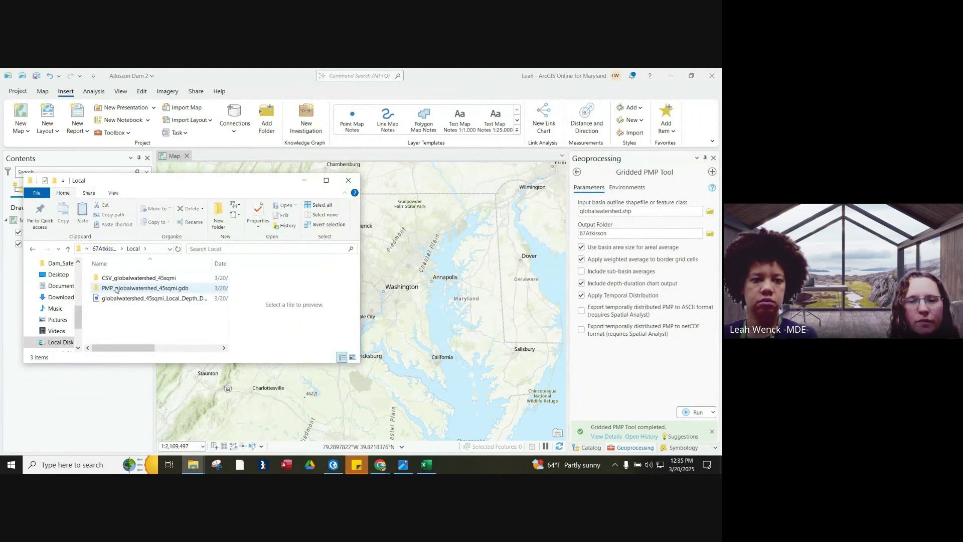
{"action": "double_click", "coordinate": [120, 279]}
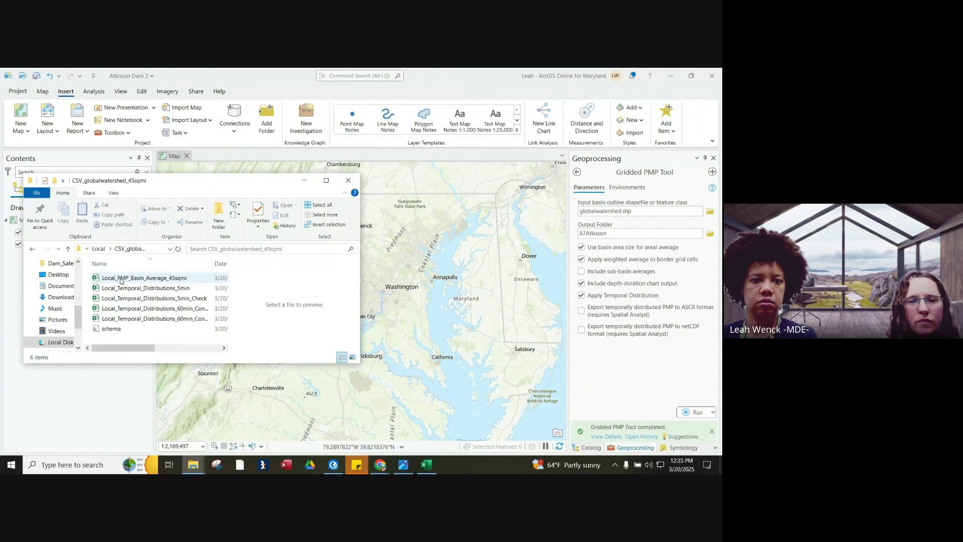
{"action": "left_click", "coordinate": [120, 280]}
{"action": "left_click", "coordinate": [121, 278]}
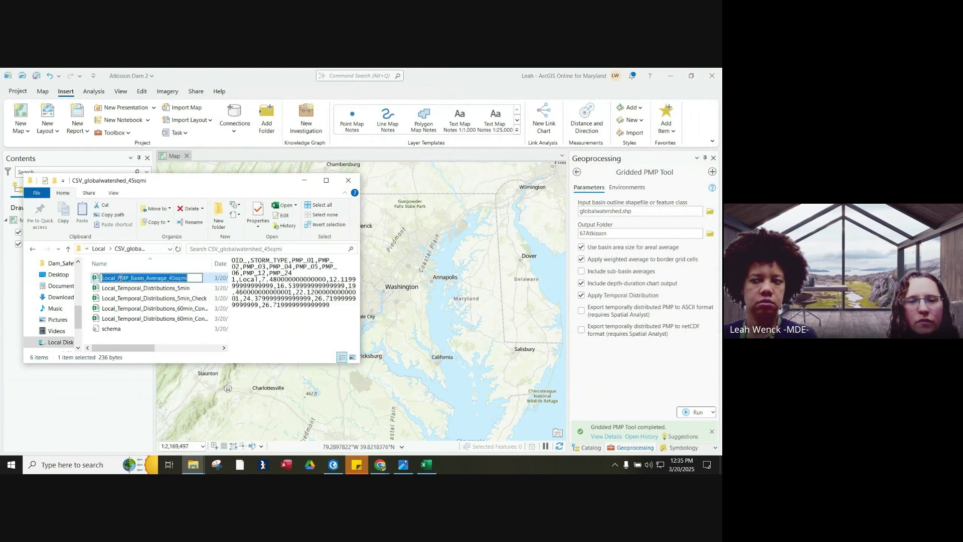
{"action": "left_click", "coordinate": [96, 279]}
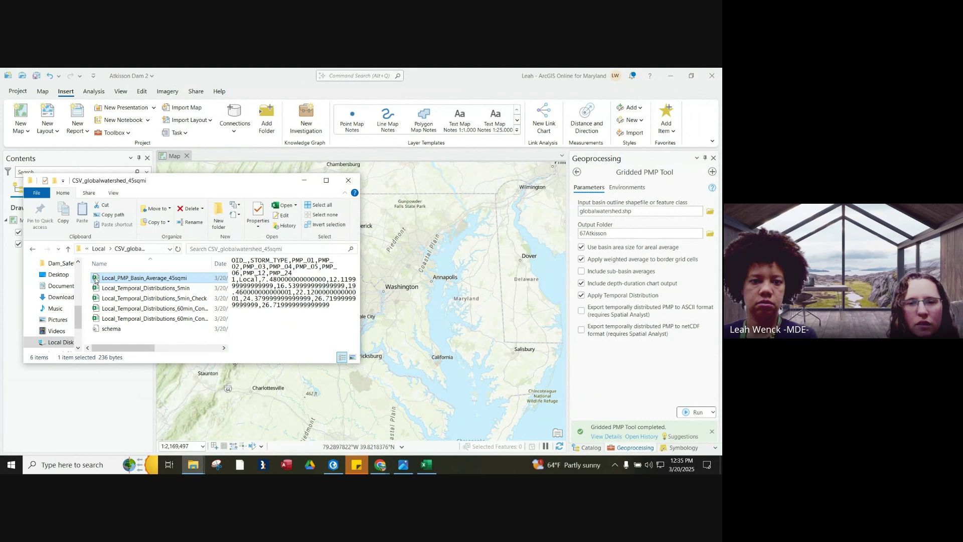
Step: In Excel, arrange the Local basin average workbook below the General one to compare their PMP values, and close the General workbook
{"action": "left_click", "coordinate": [426, 465]}
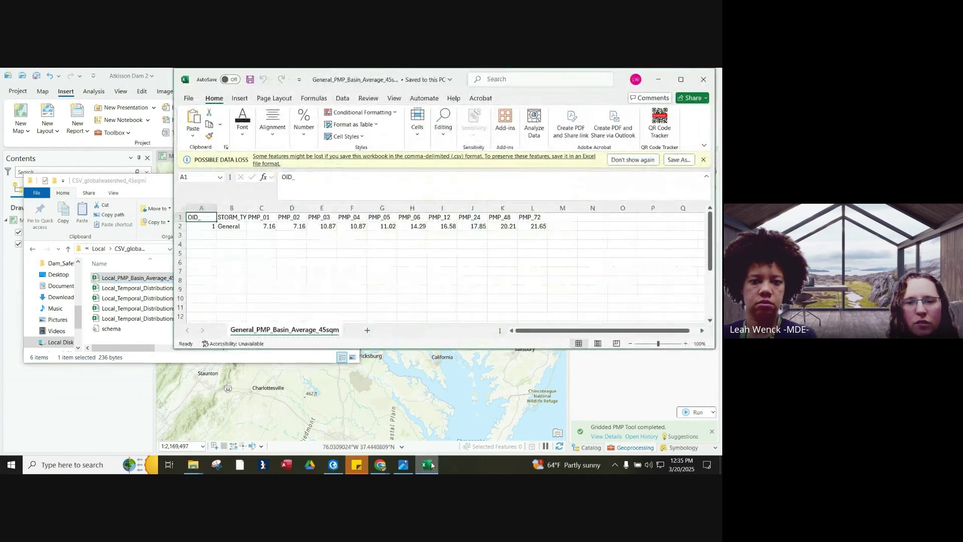
{"action": "mouse_move", "coordinate": [431, 465]}
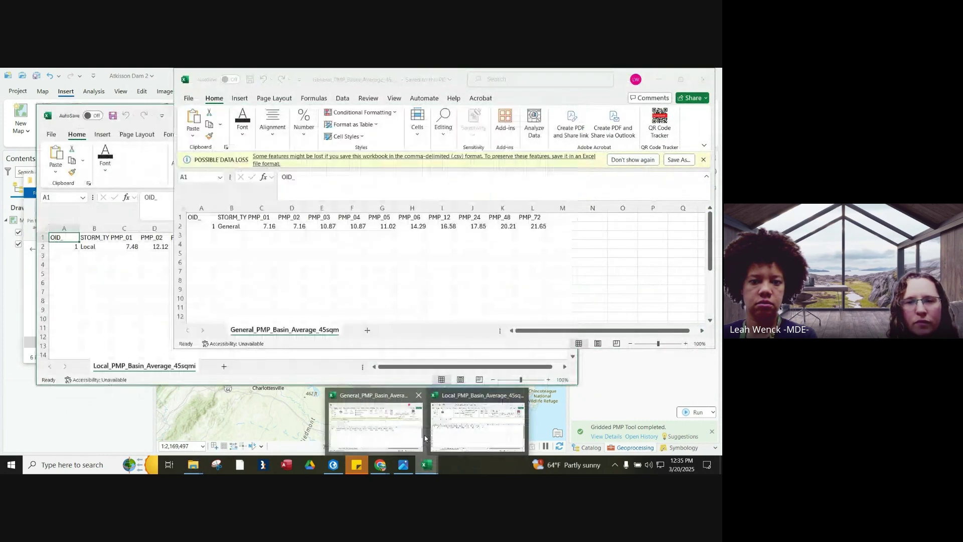
{"action": "left_click", "coordinate": [388, 431]}
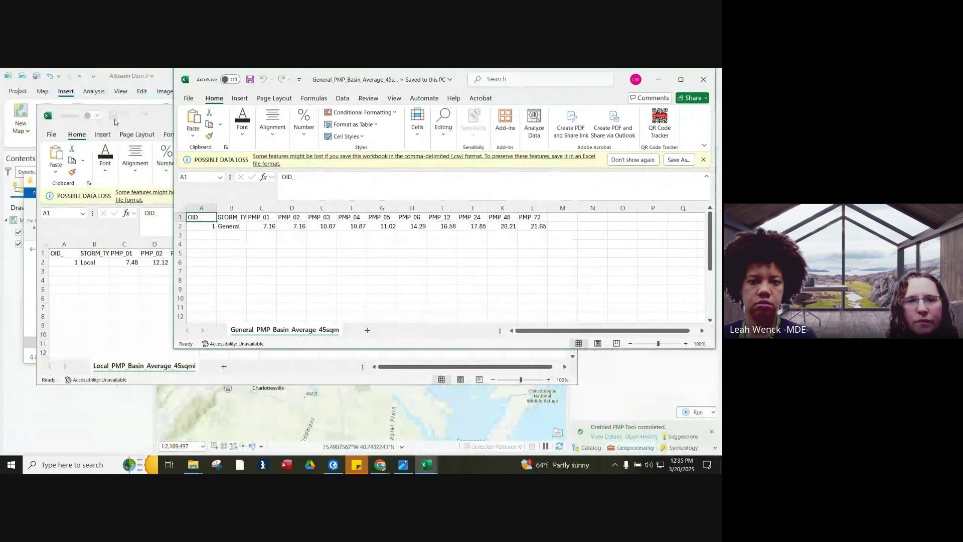
{"action": "left_click", "coordinate": [166, 116]}
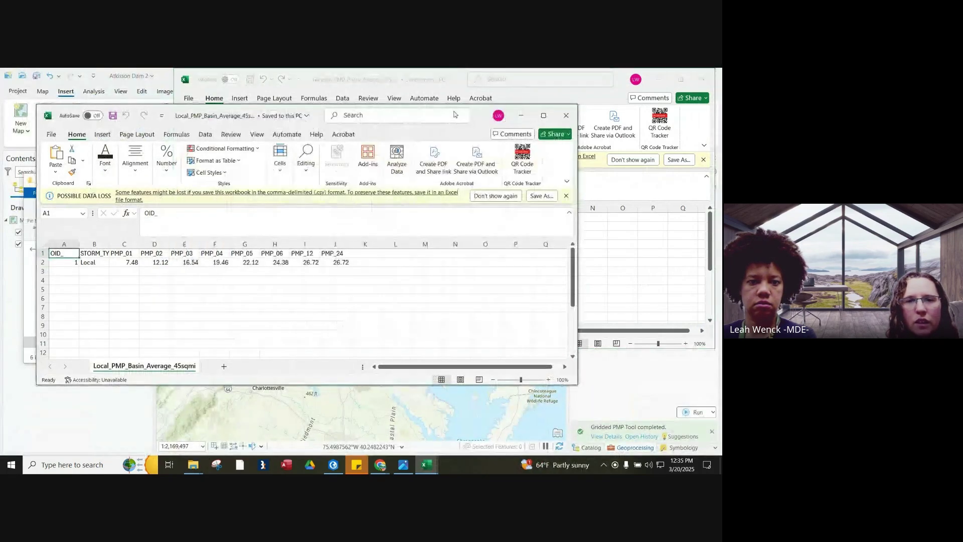
{"action": "left_click_drag", "start_coordinate": [455, 114], "coordinate": [592, 255]}
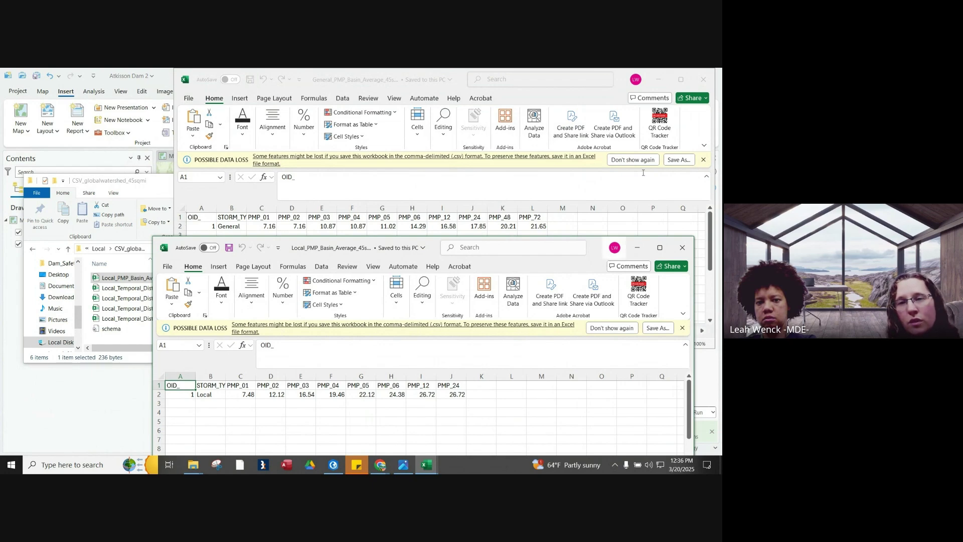
{"action": "left_click", "coordinate": [703, 79]}
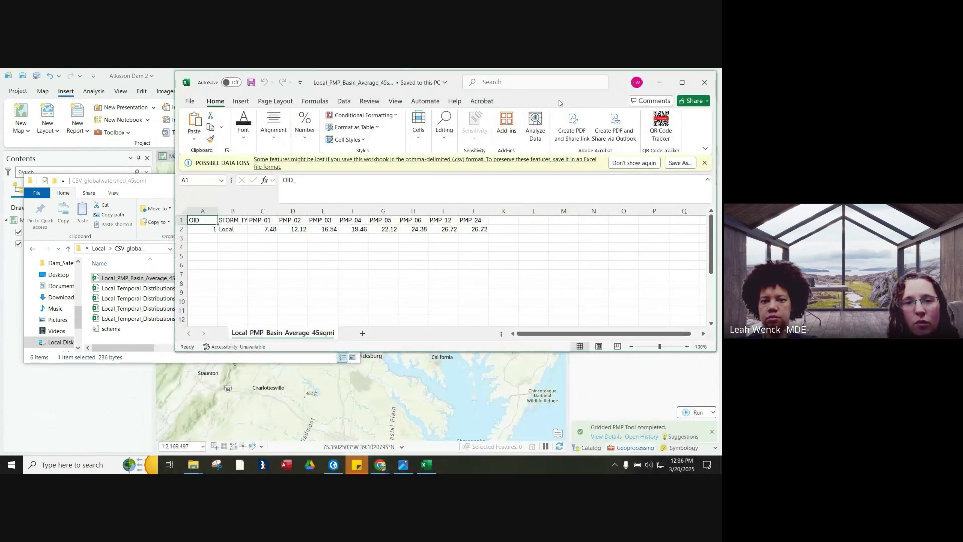
Step: Return to the 67Atkisson output folder and open Tropical_PMP_Basin_Average_45sqmi from the CSV folder of the Tropical output
{"action": "left_click", "coordinate": [91, 252]}
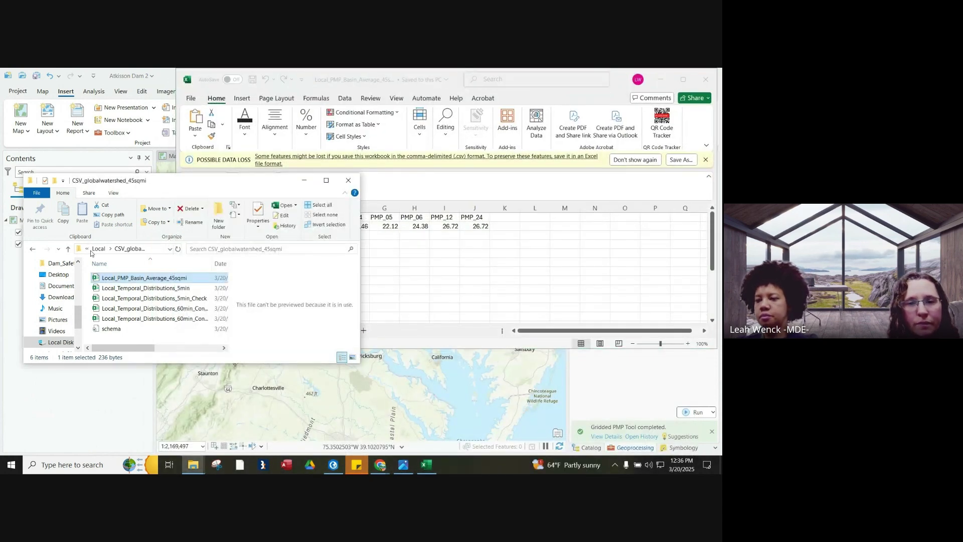
{"action": "left_click", "coordinate": [97, 250]}
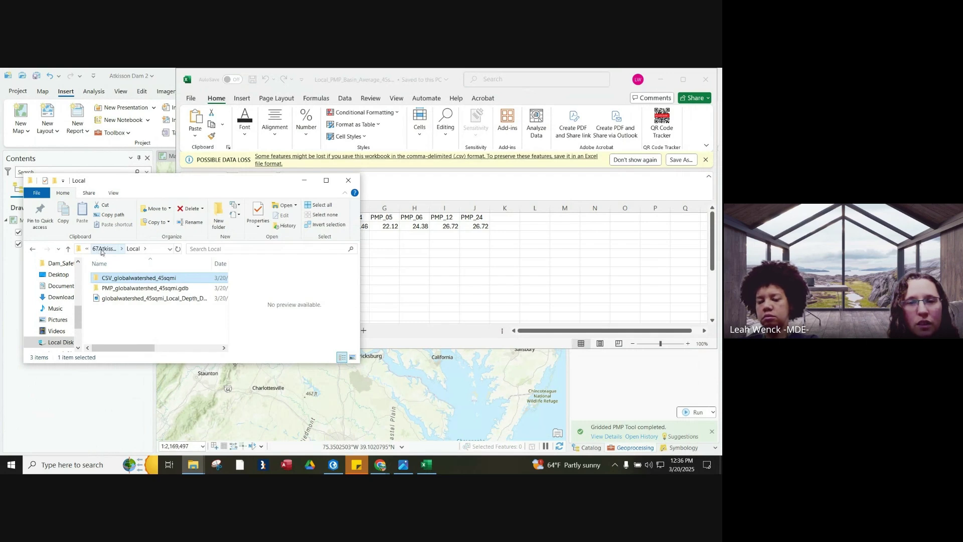
{"action": "left_click", "coordinate": [101, 249]}
{"action": "left_click", "coordinate": [106, 299]}
{"action": "double_click", "coordinate": [105, 298]}
{"action": "double_click", "coordinate": [113, 279]}
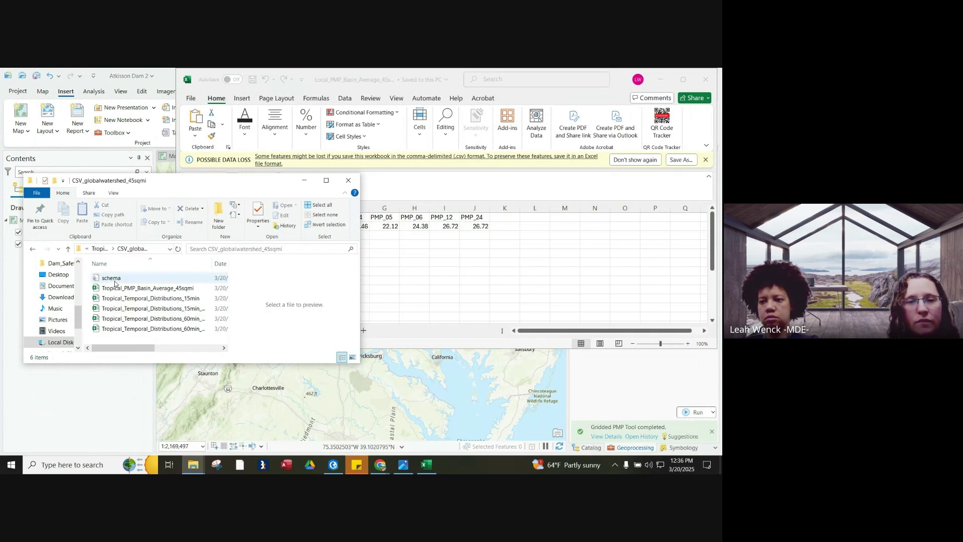
{"action": "left_click", "coordinate": [117, 288]}
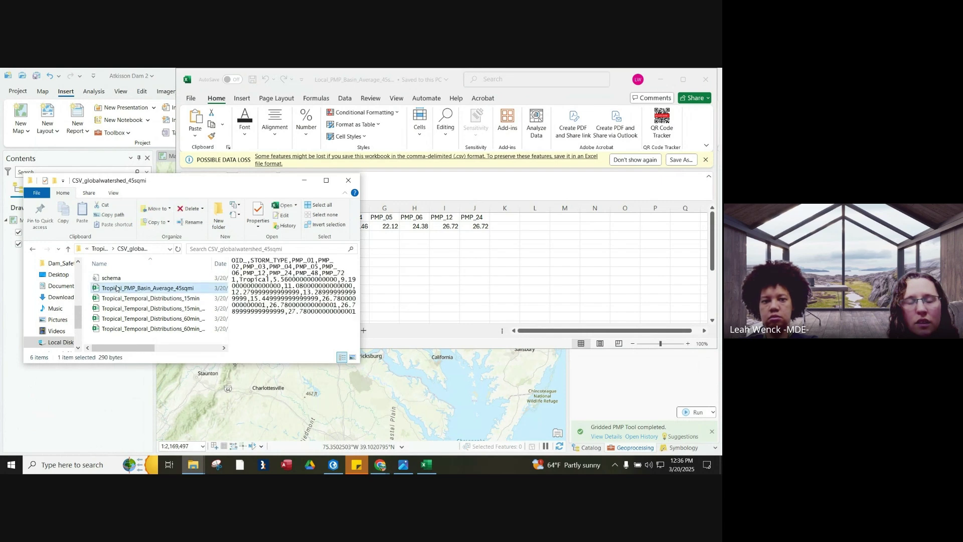
{"action": "left_click", "coordinate": [117, 288]}
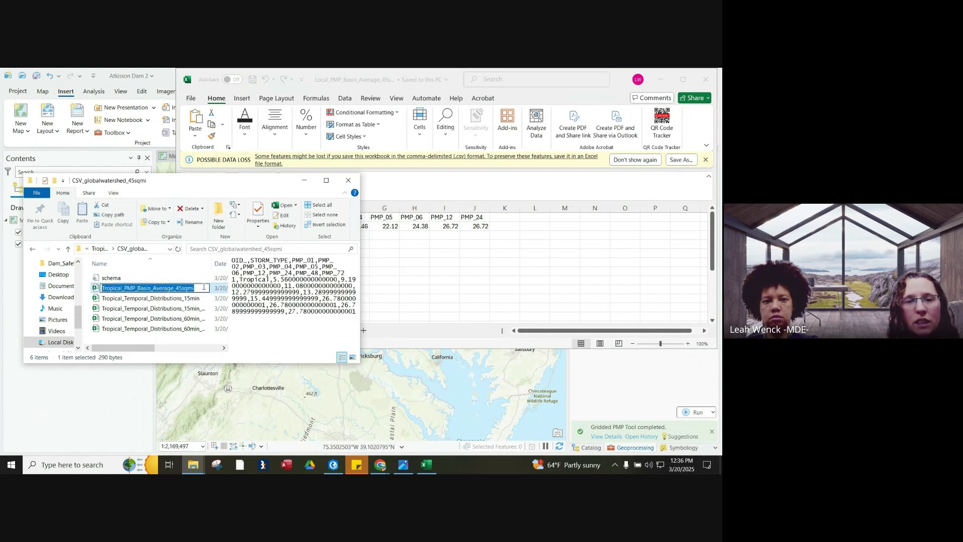
{"action": "left_click", "coordinate": [97, 293]}
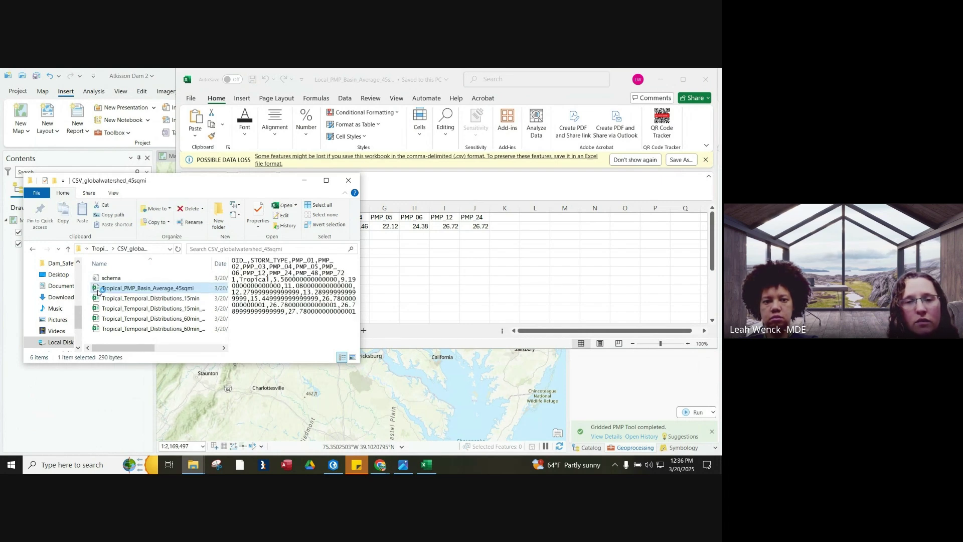
{"action": "left_click", "coordinate": [514, 333]}
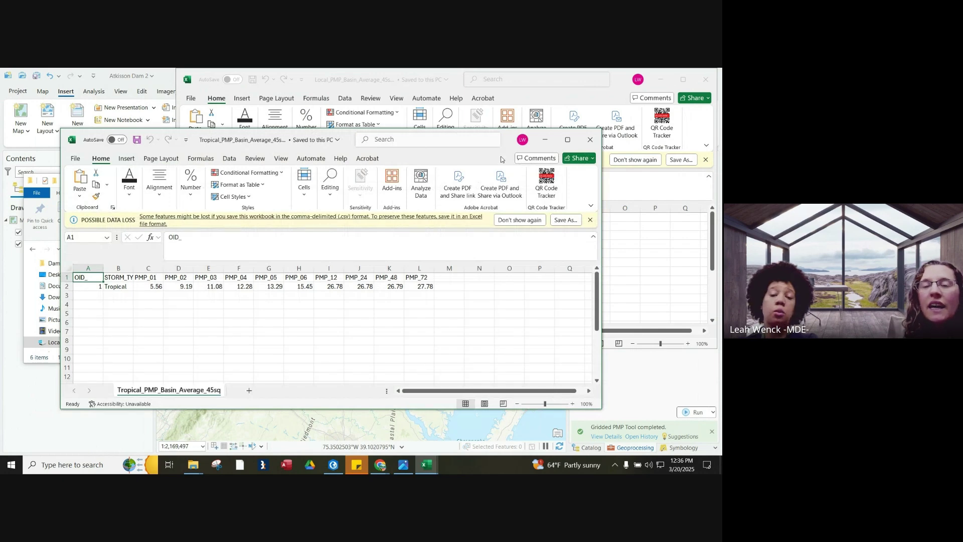
Step: Arrange the Tropical basin average workbook below the Local one to compare their PMP values, and close both workbooks
{"action": "left_click_drag", "start_coordinate": [500, 160], "coordinate": [615, 266]}
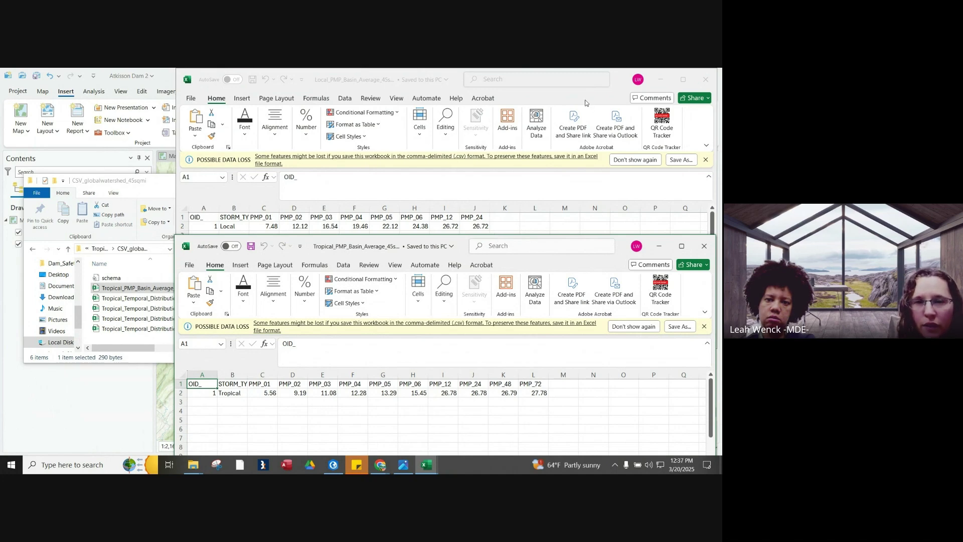
{"action": "left_click", "coordinate": [703, 246]}
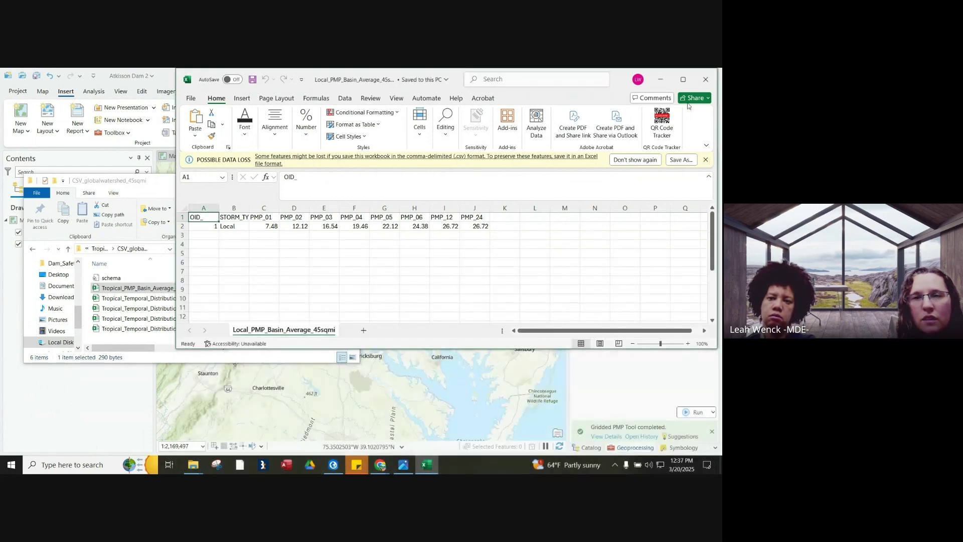
{"action": "left_click", "coordinate": [706, 79]}
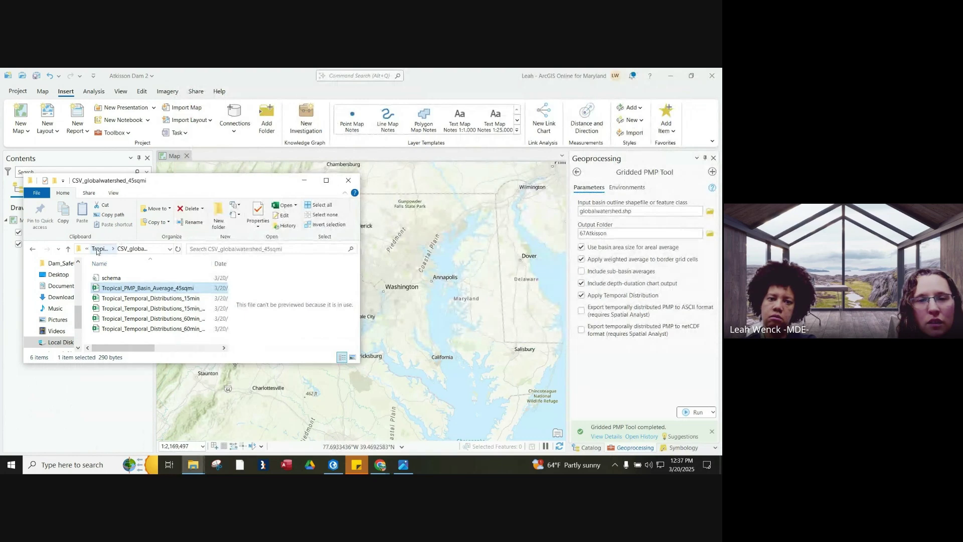
Step: In File Explorer, return to the 67Atkisson output folder and go into the CSV_globalwatershed_45sqmi folder of the Local output
{"action": "left_click", "coordinate": [100, 248]}
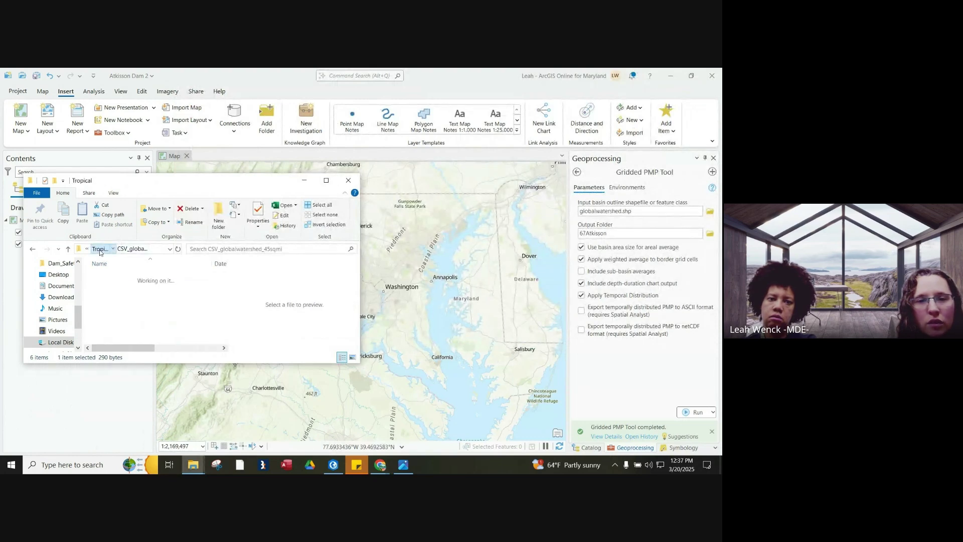
{"action": "left_click", "coordinate": [100, 250]}
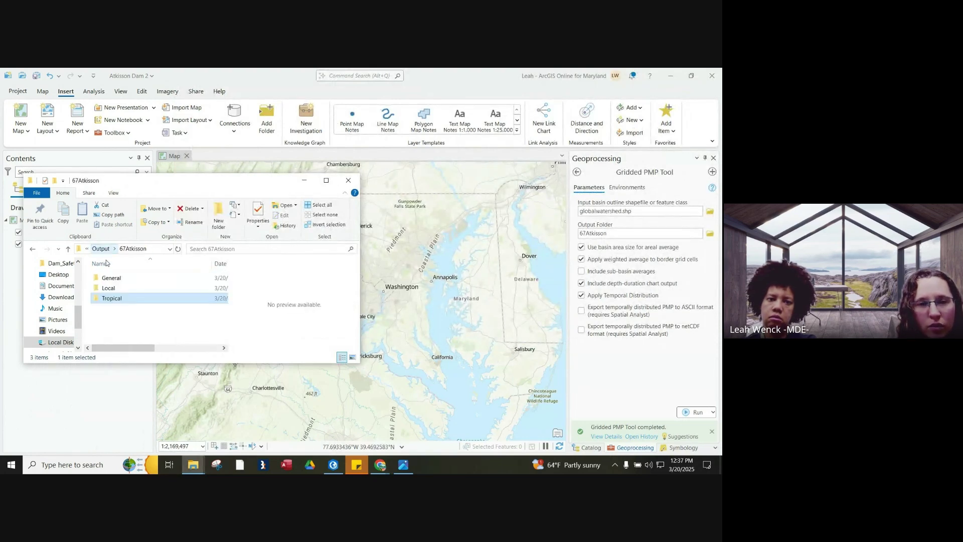
{"action": "double_click", "coordinate": [113, 289]}
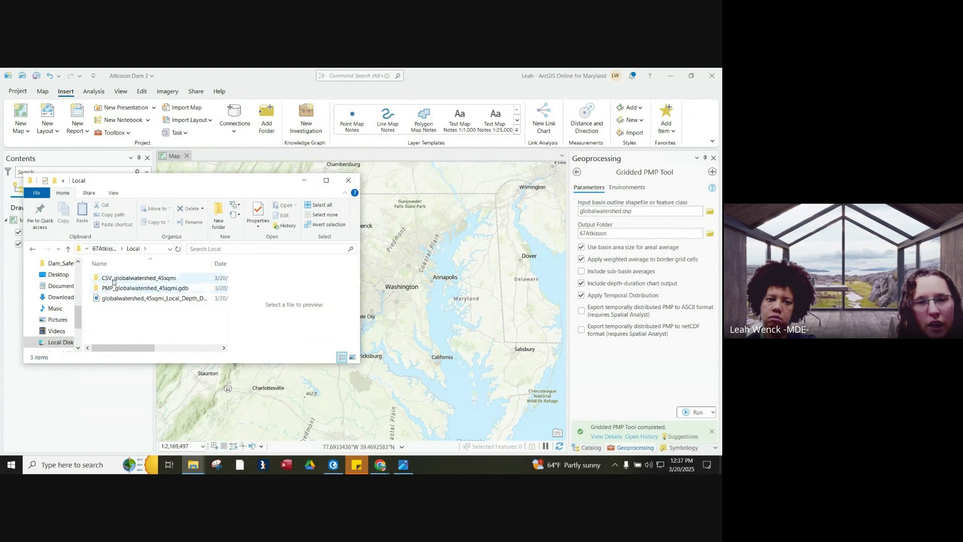
{"action": "double_click", "coordinate": [113, 279]}
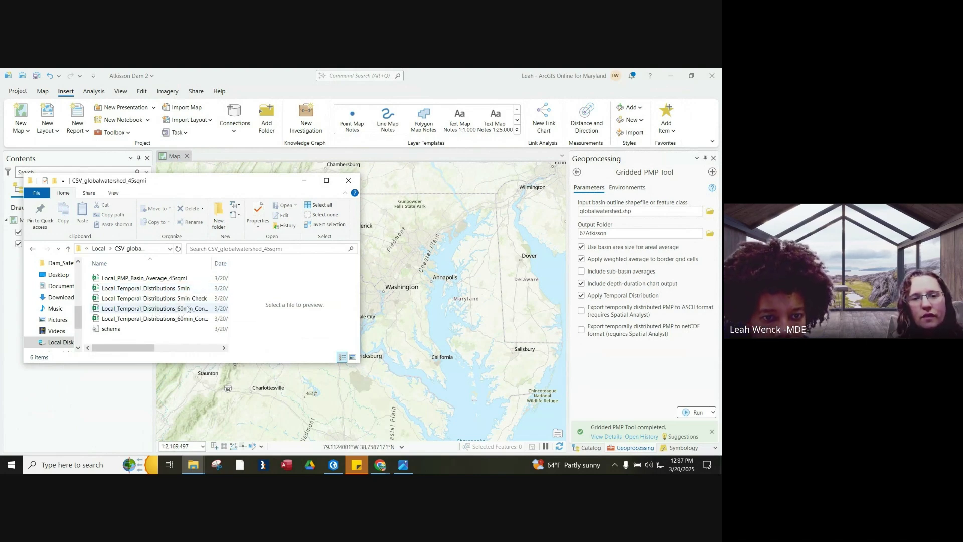
Step: Open Local_Temporal_Distributions_5min_Check in a maximized Excel window and fit the PATTERN column's width to its contents
{"action": "left_click", "coordinate": [97, 299]}
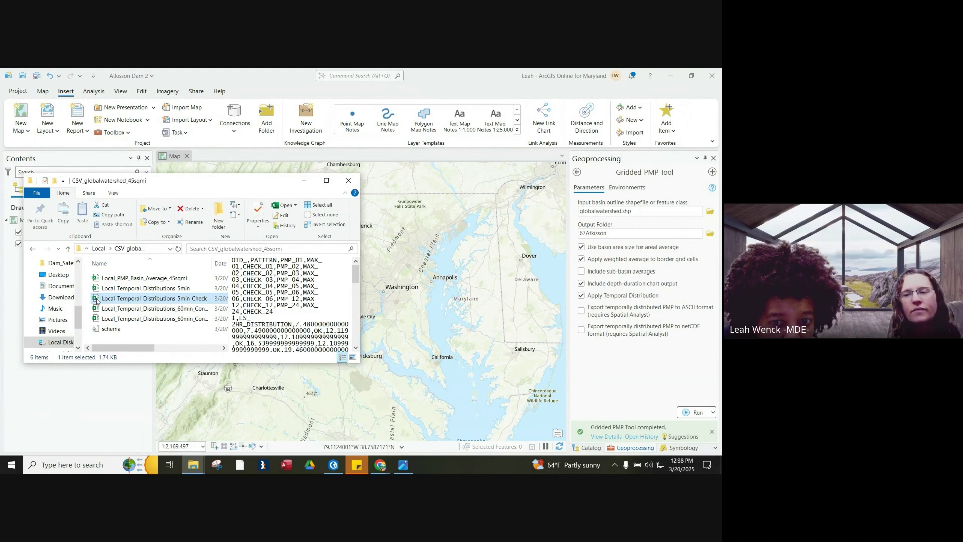
{"action": "double_click", "coordinate": [96, 300]}
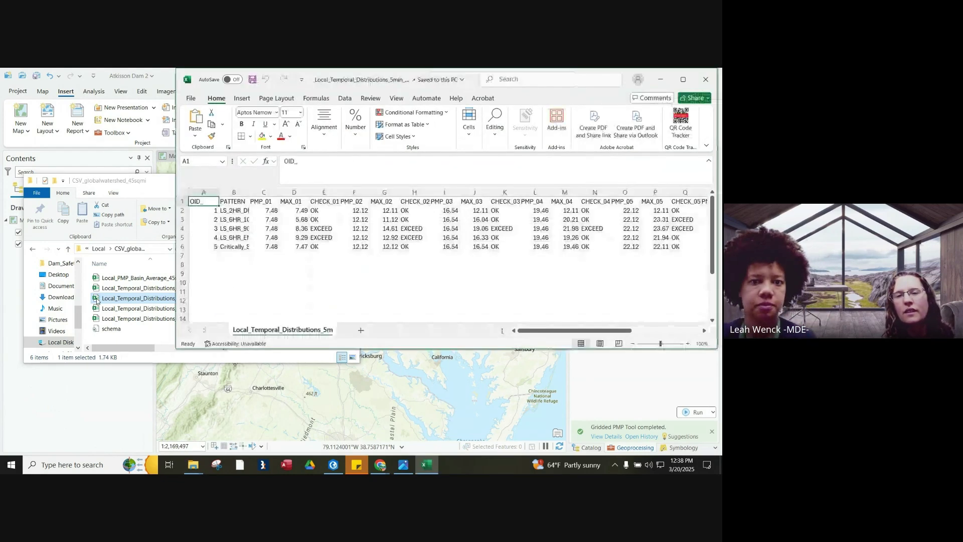
{"action": "left_click", "coordinate": [683, 79]}
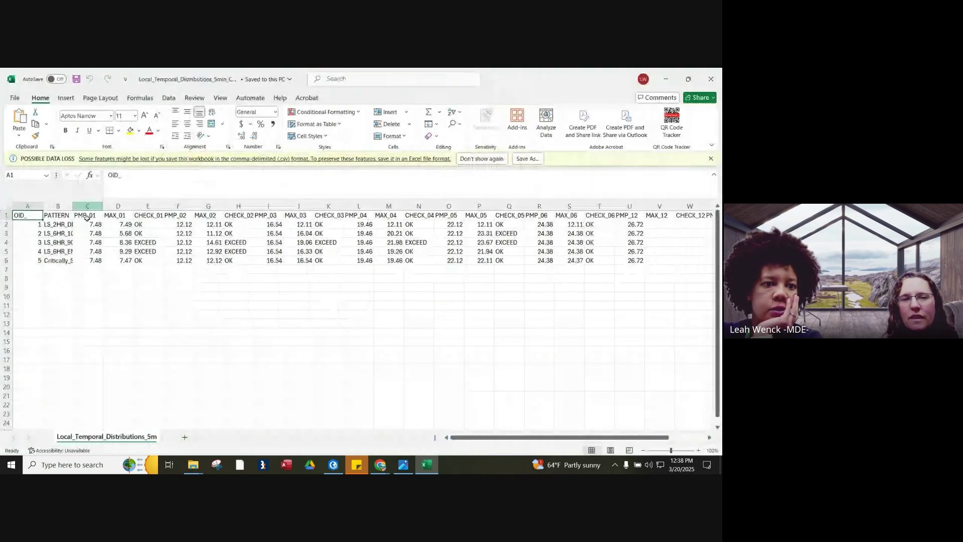
{"action": "double_click", "coordinate": [72, 205]}
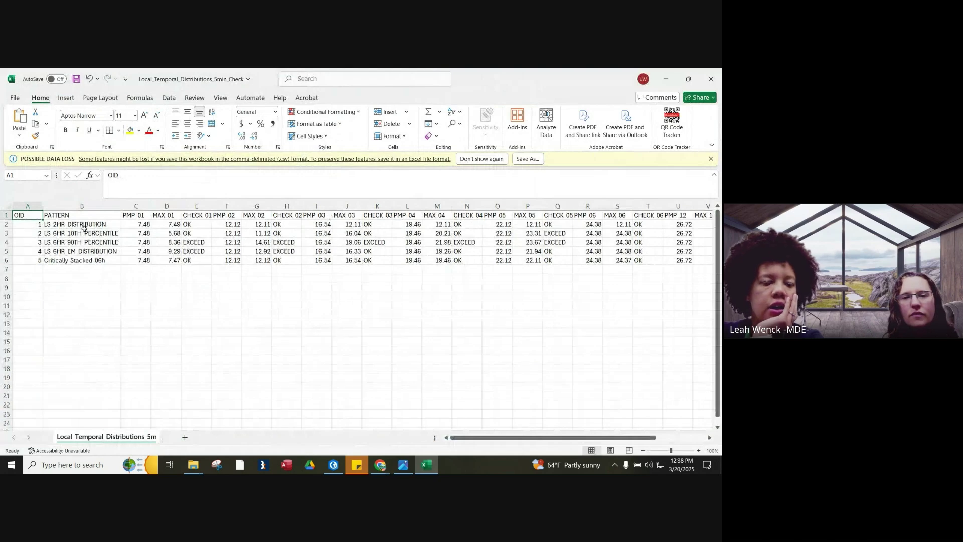
Step: Examine the CHECK results of the LS_6HR_90TH_PERCENTILE and LS_6HR_EM_DISTRIBUTION patterns across the different durations
{"action": "left_click", "coordinate": [193, 242]}
{"action": "left_click_drag", "start_coordinate": [194, 242], "coordinate": [194, 252]}
{"action": "left_click_drag", "start_coordinate": [285, 243], "coordinate": [286, 254]}
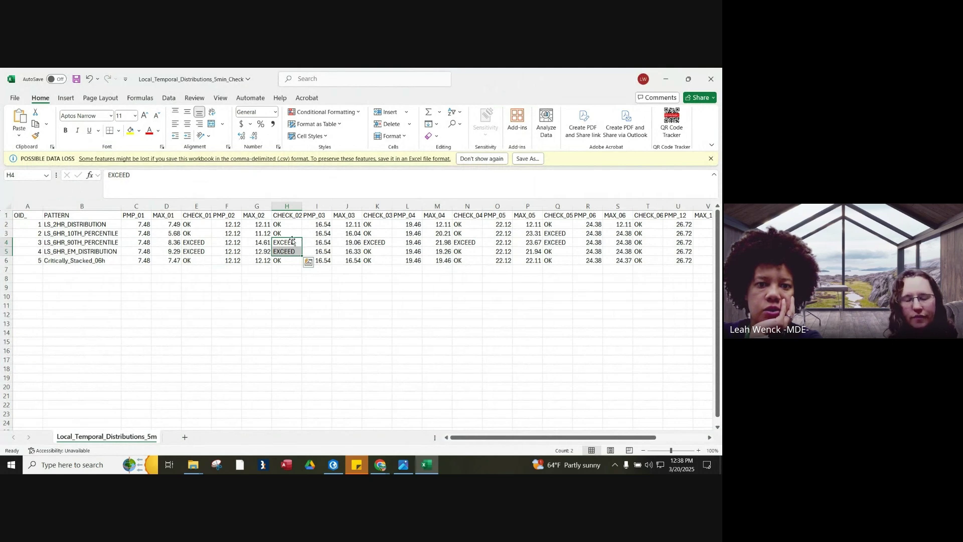
{"action": "left_click", "coordinate": [292, 241]}
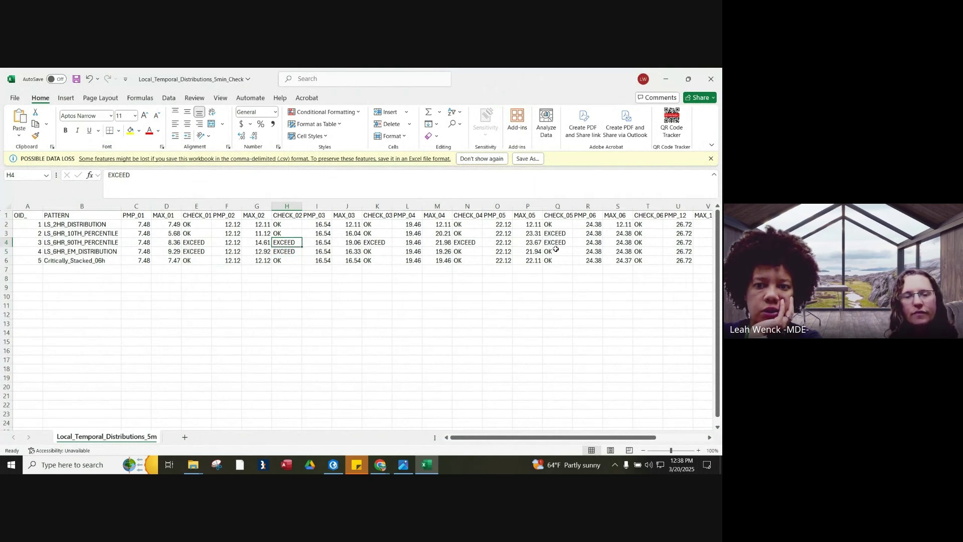
{"action": "left_click", "coordinate": [674, 243]}
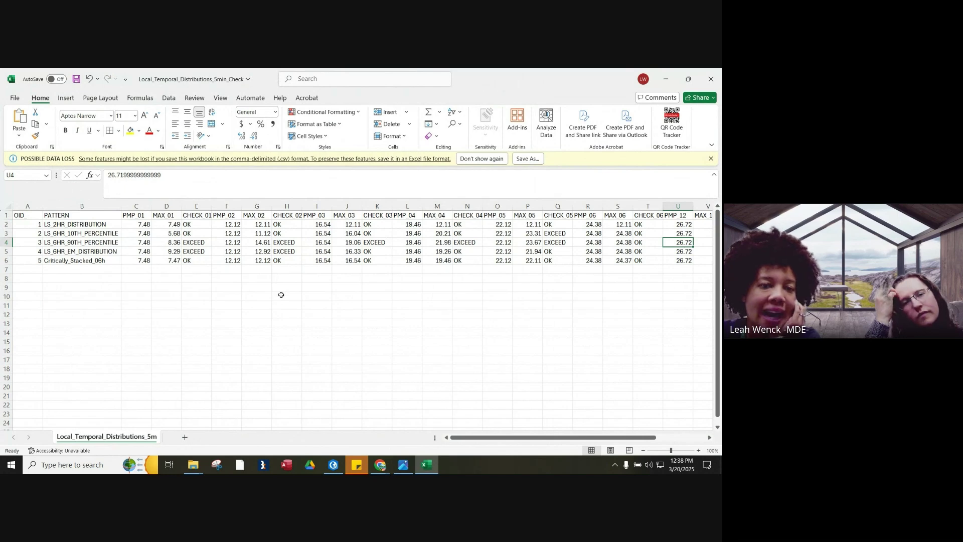
{"action": "left_click", "coordinate": [184, 242]}
{"action": "left_click_drag", "start_coordinate": [203, 243], "coordinate": [202, 251]}
{"action": "left_click_drag", "start_coordinate": [288, 243], "coordinate": [289, 251]}
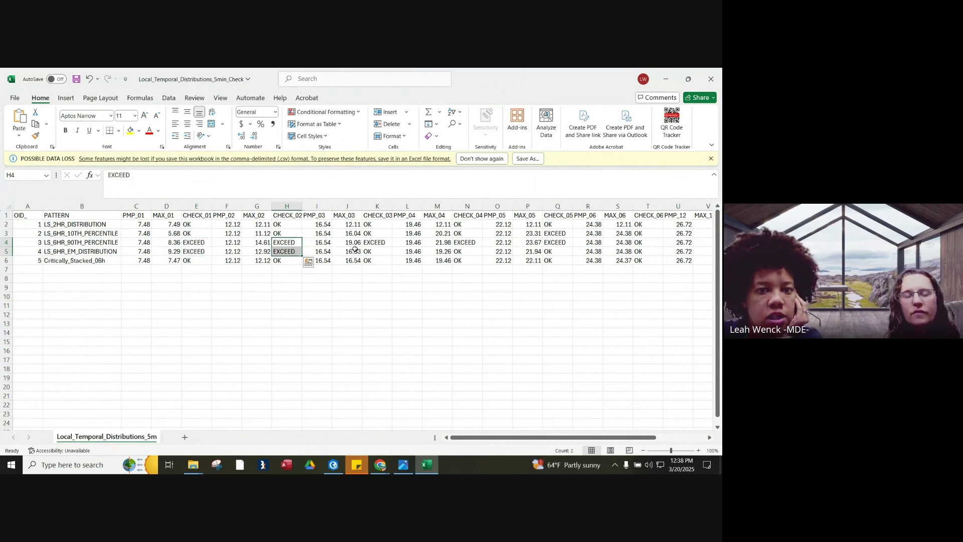
{"action": "left_click", "coordinate": [377, 243]}
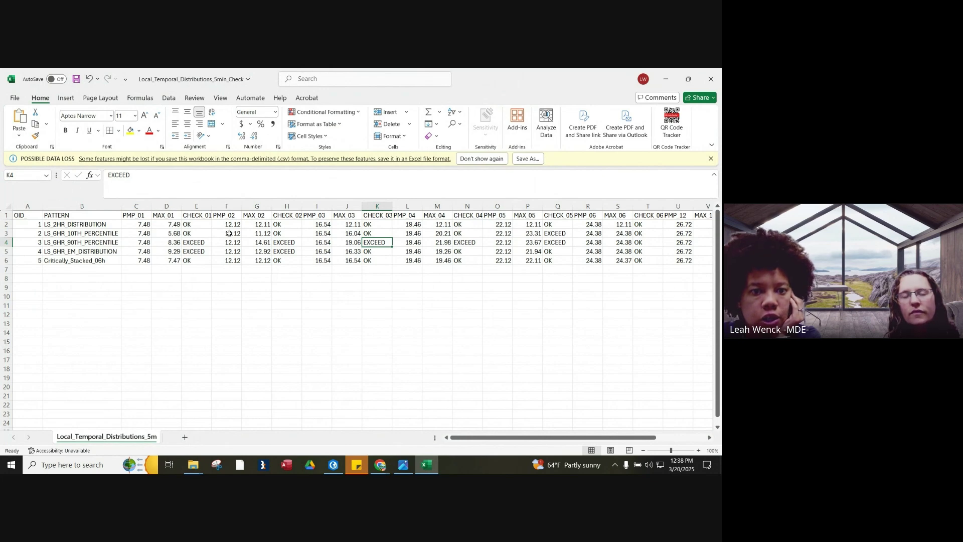
{"action": "left_click_drag", "start_coordinate": [202, 242], "coordinate": [196, 252]}
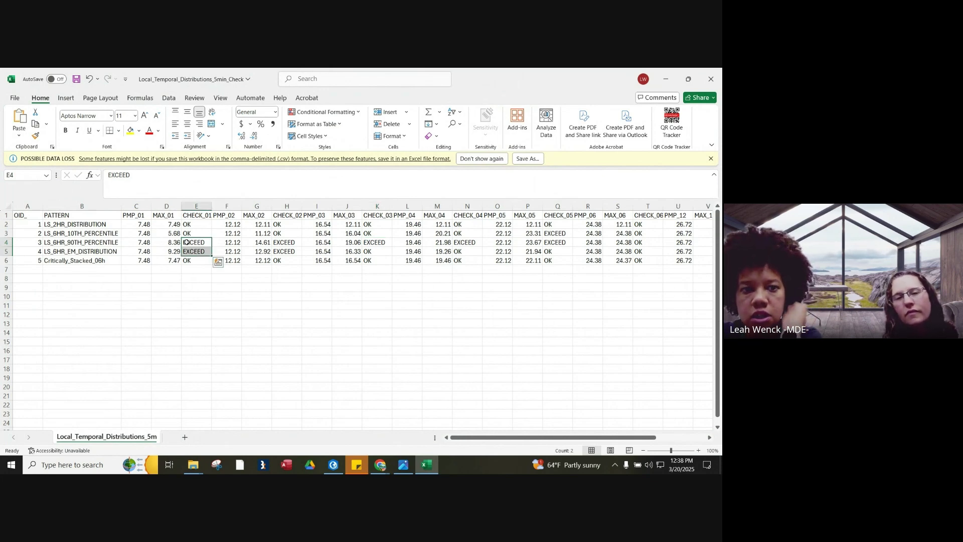
Step: Compare the MAX_01 value of the LS_6HR_90TH_PERCENTILE pattern with its PMP_01 value and inspect its CHECK_01 result
{"action": "left_click", "coordinate": [176, 242]}
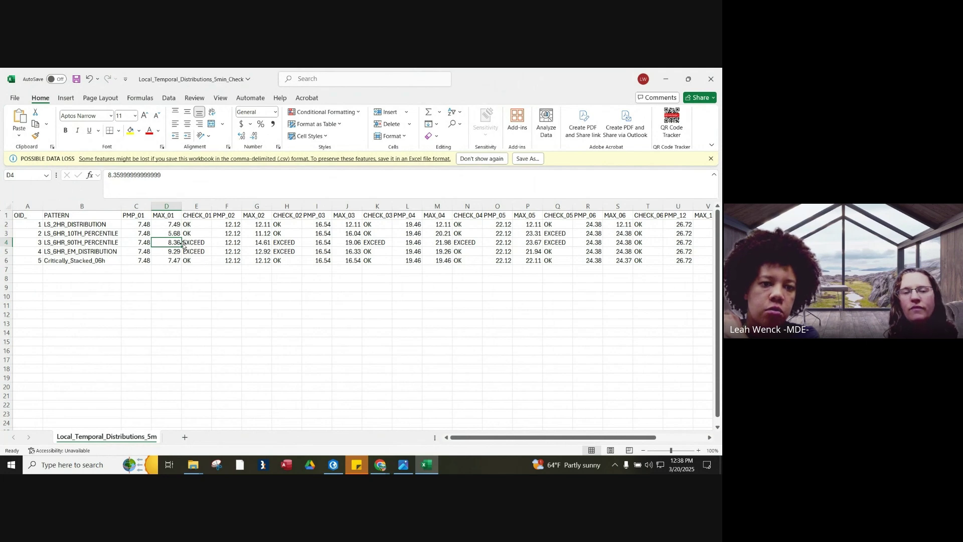
{"action": "left_click", "coordinate": [144, 240]}
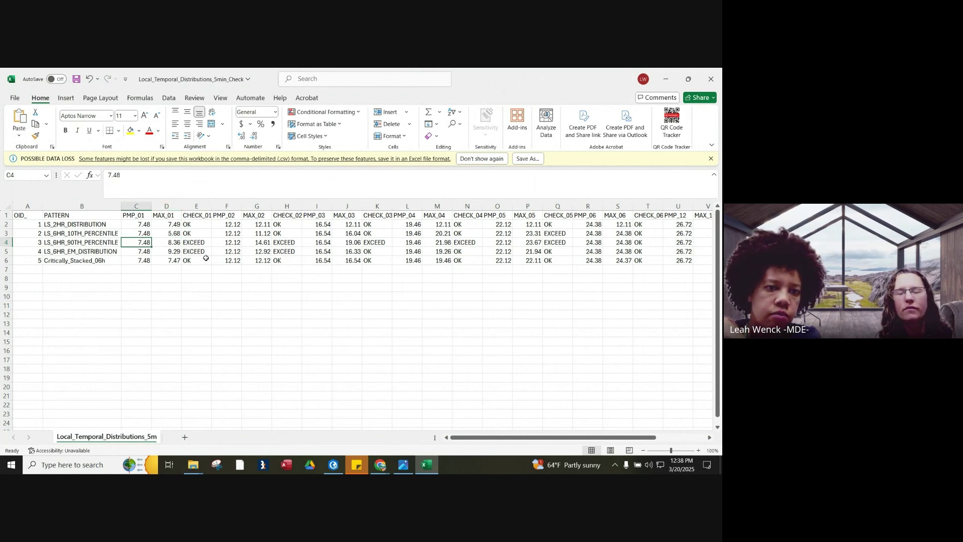
{"action": "key", "text": "Right"}
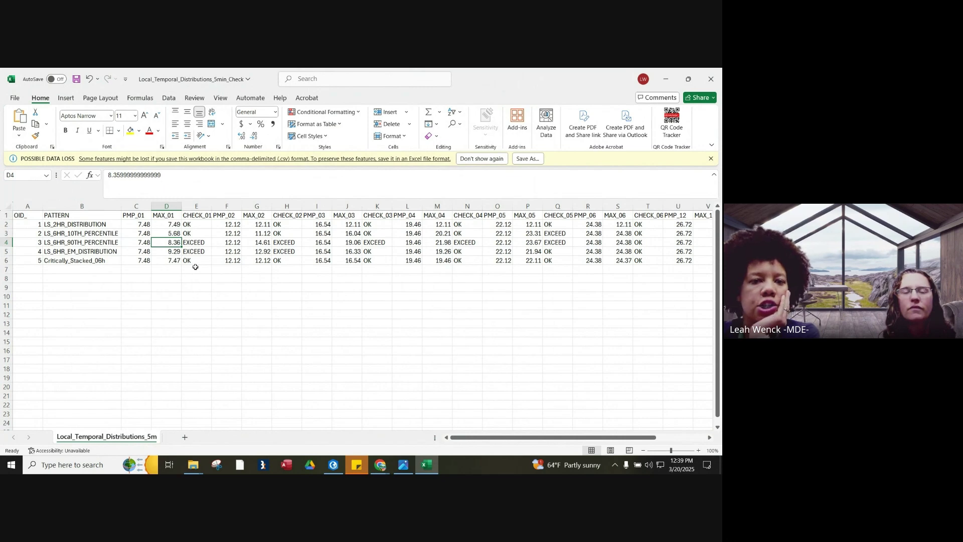
{"action": "left_click", "coordinate": [198, 244]}
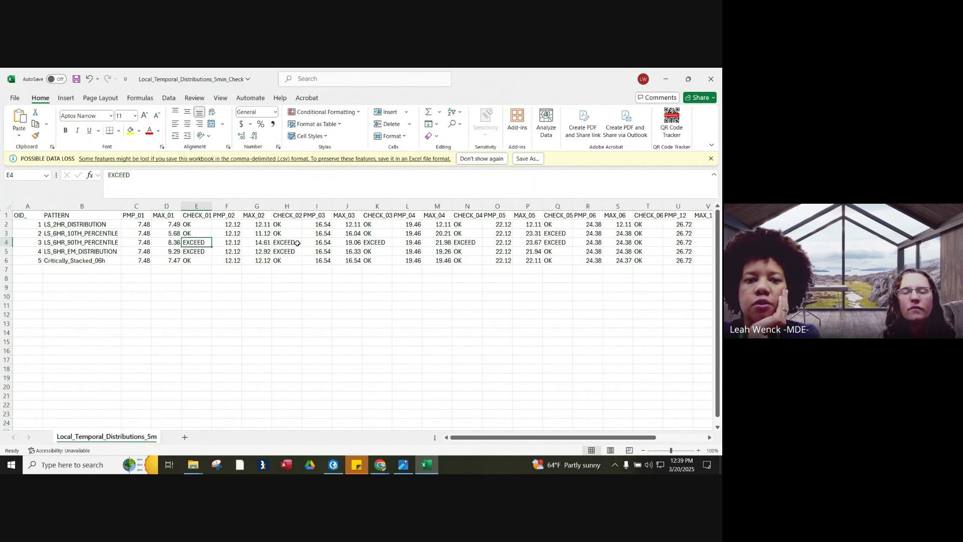